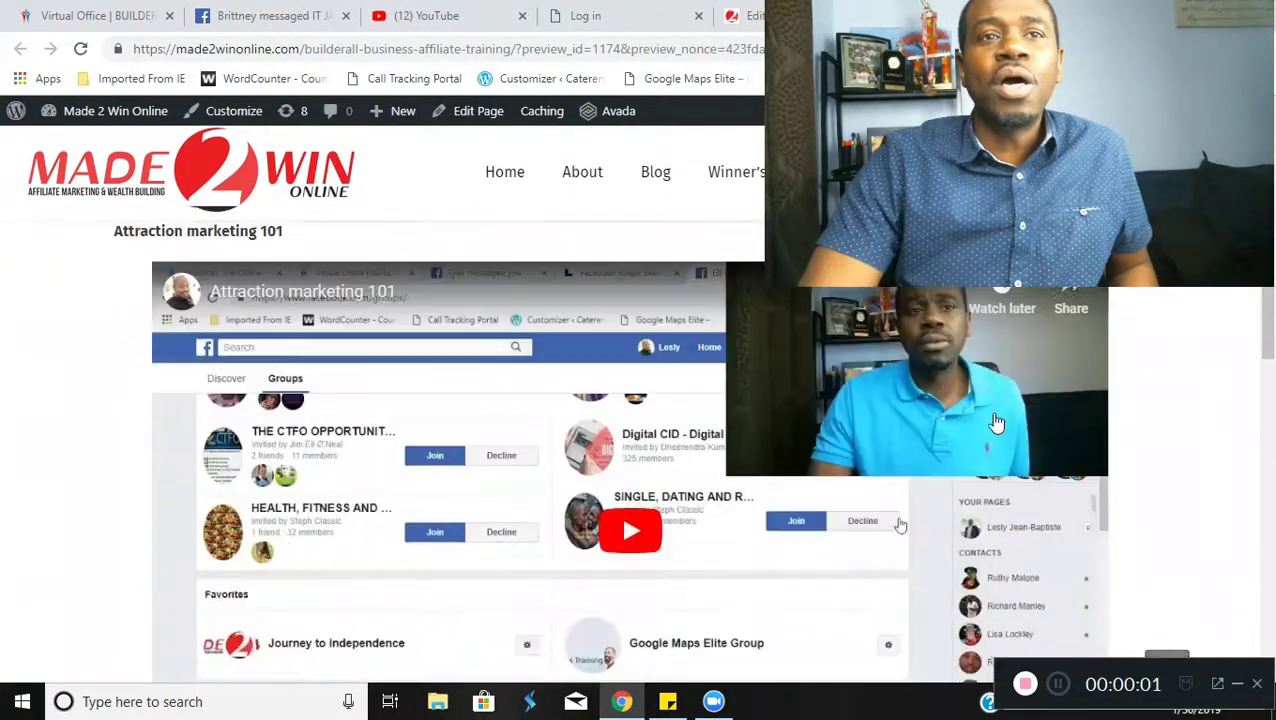
Step: Scroll the Made 2 Win Online training page and follow the 'Download 99 ebook list building funnels' link
scroll(1122, 350, "up", 3)
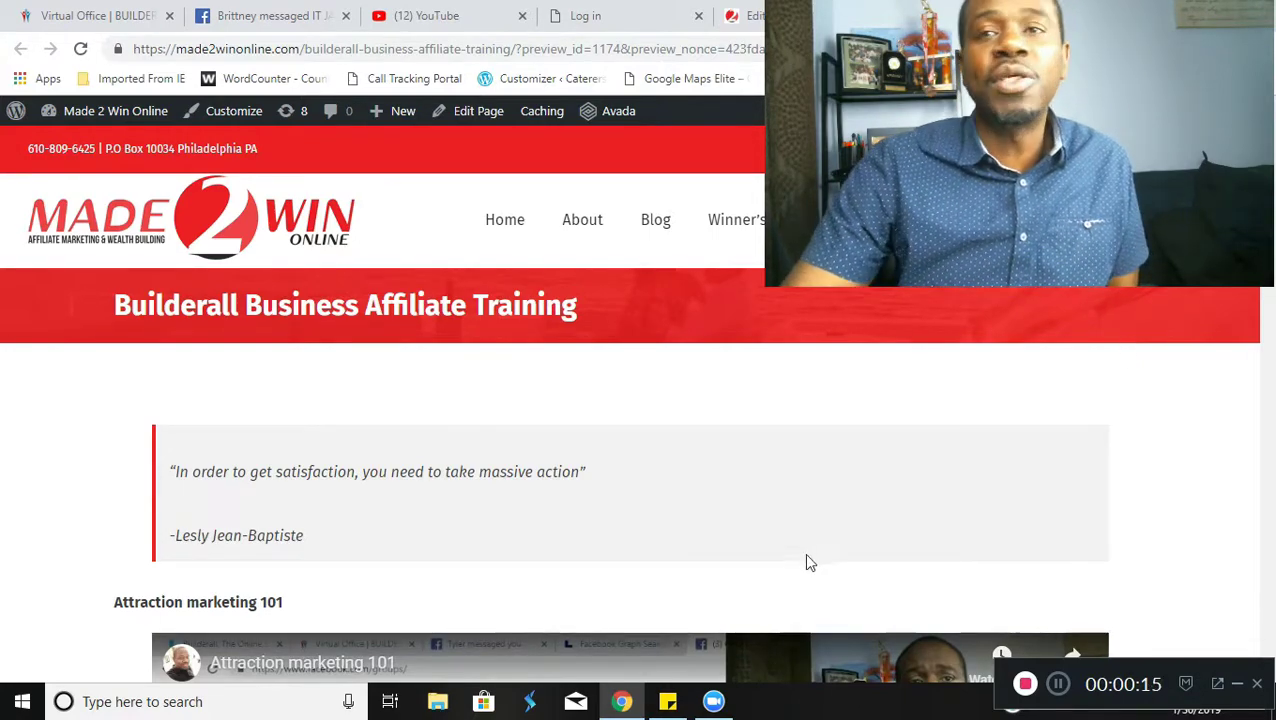
scroll(977, 467, "down", 5)
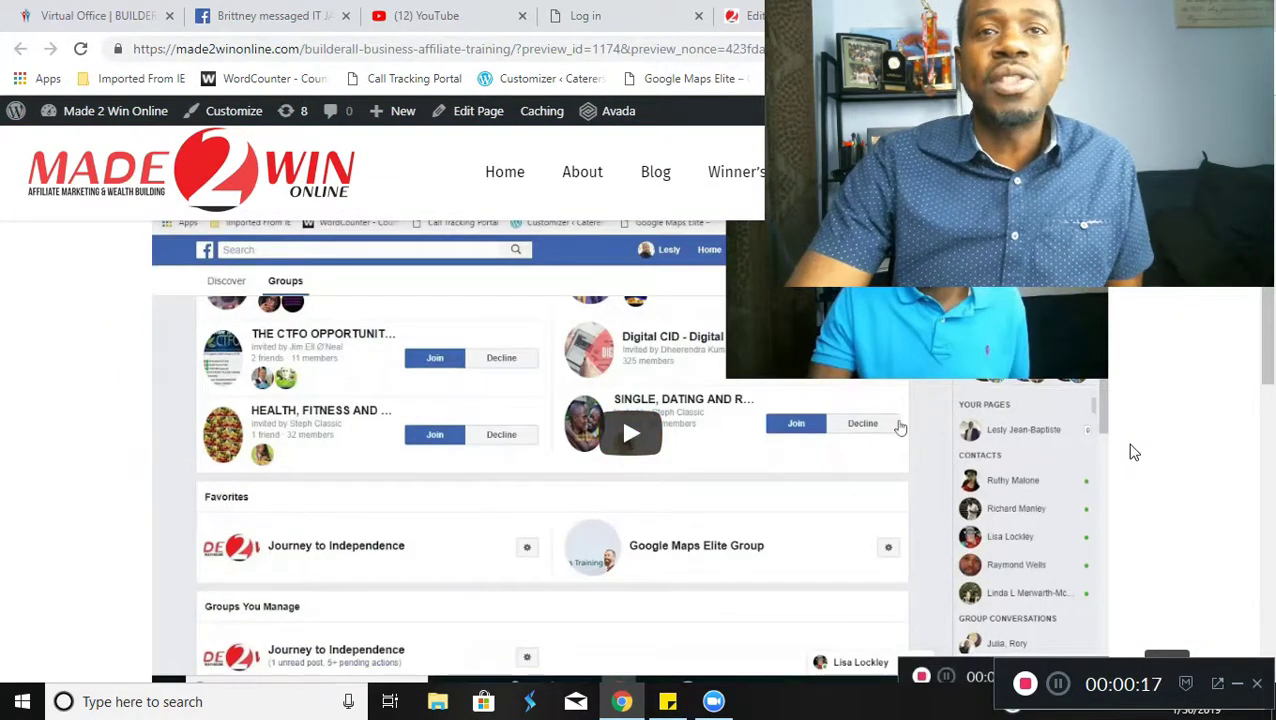
scroll(1130, 462, "down", 3)
scroll(1003, 503, "down", 1)
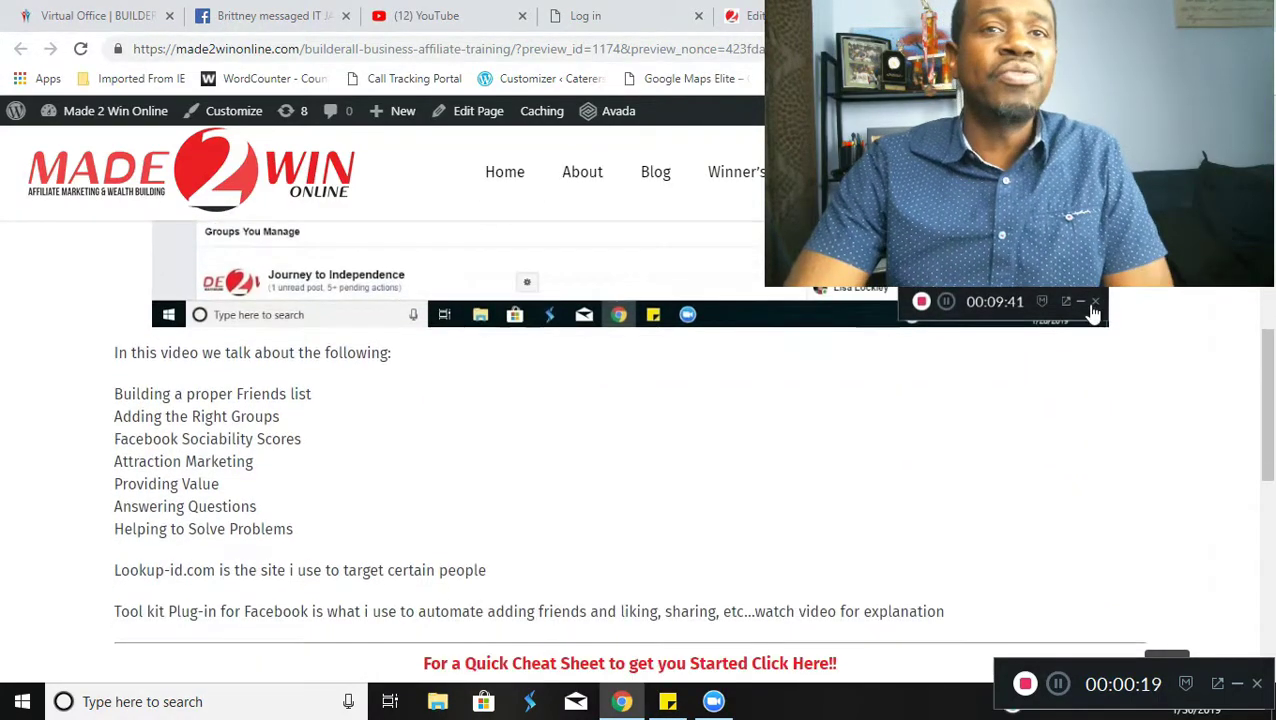
scroll(1062, 350, "down", 2)
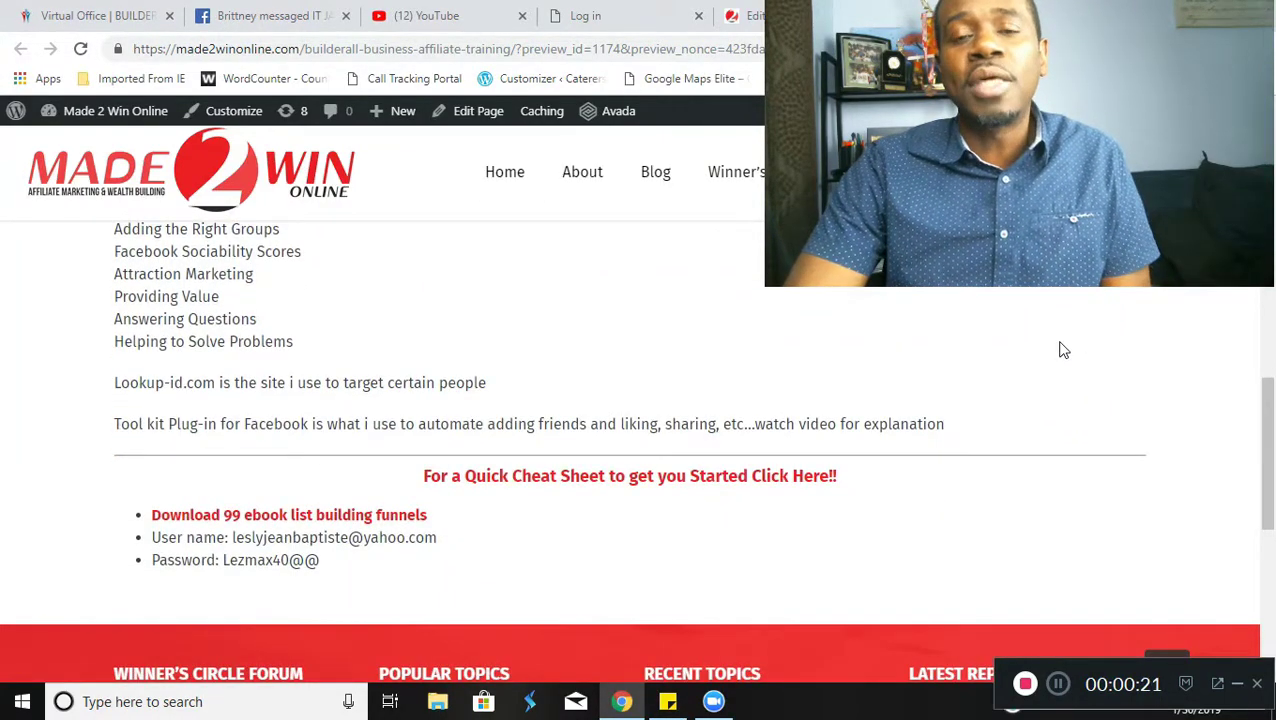
scroll(1063, 350, "down", 1)
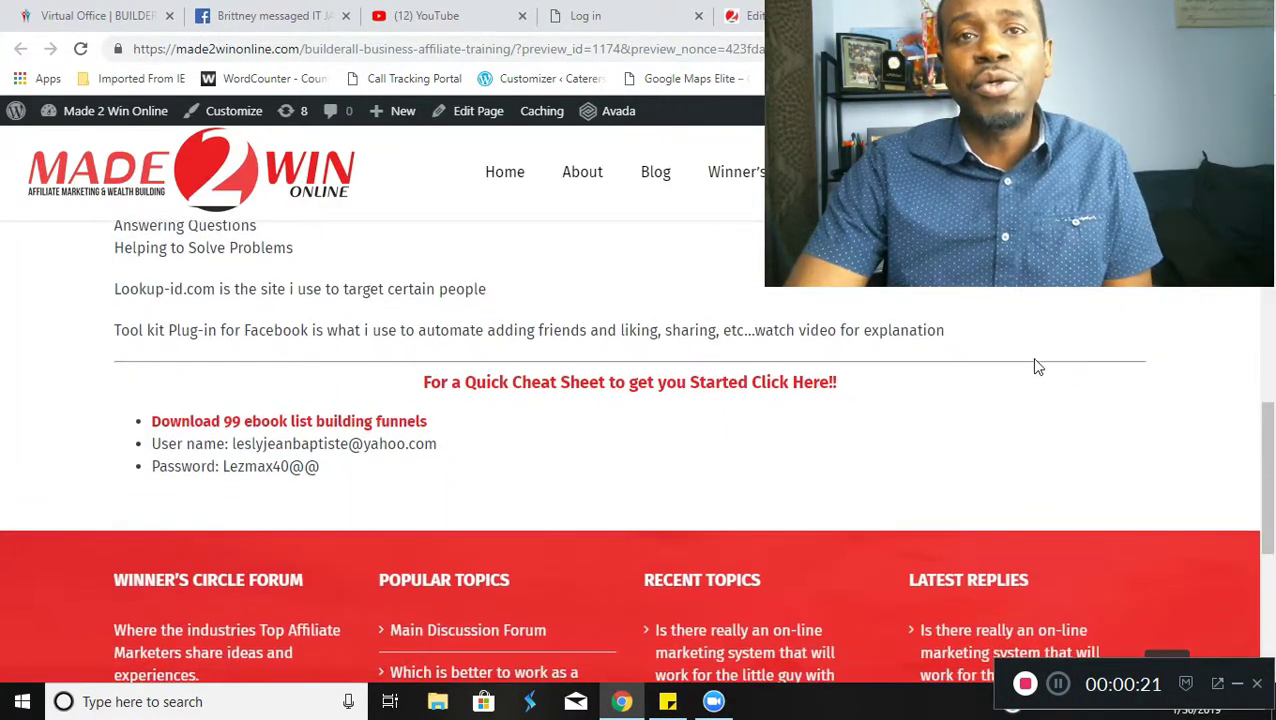
left_click(287, 423)
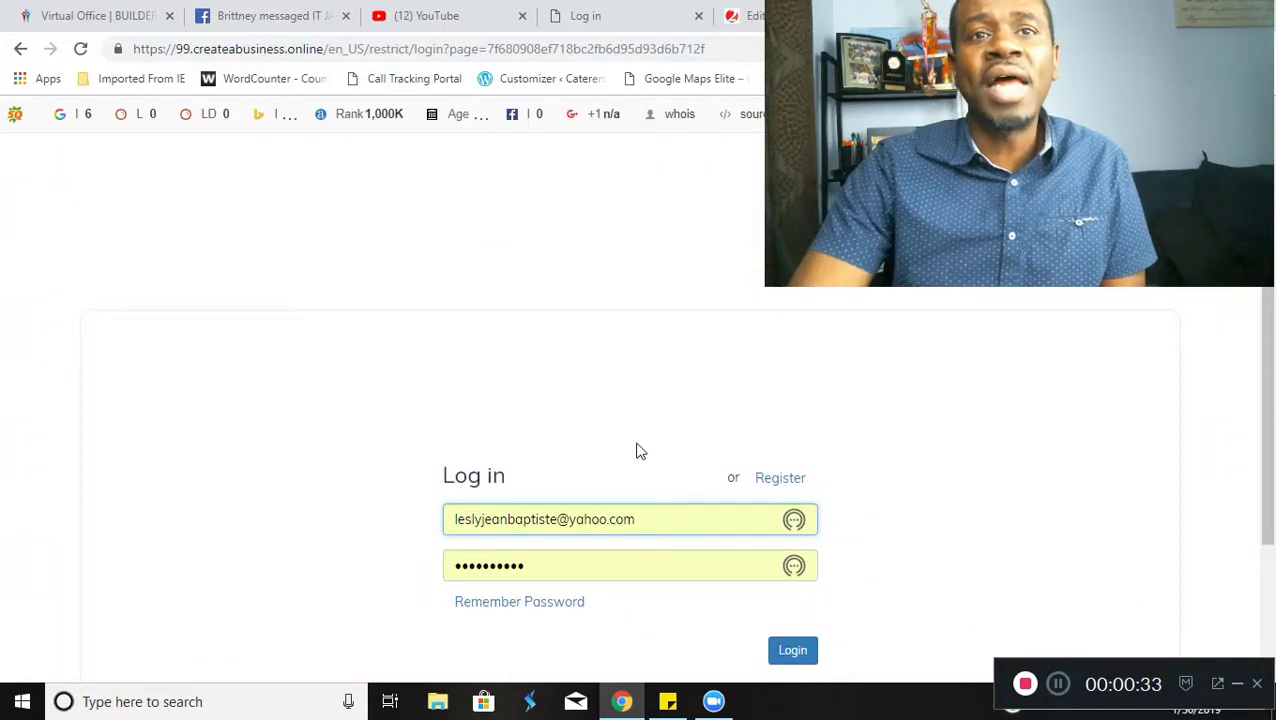
Step: Log in to 99.CreateABusiness.Online using the pre-filled email and password
scroll(1165, 330, "down", 2)
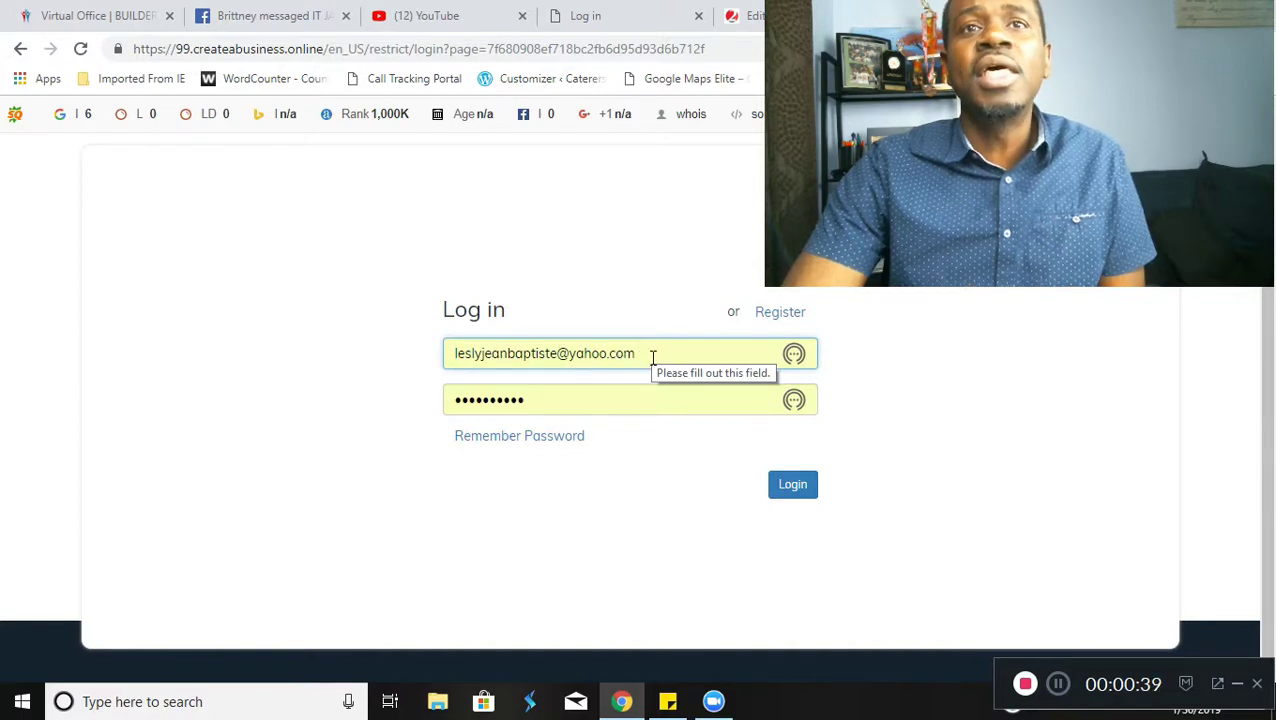
left_click(797, 488)
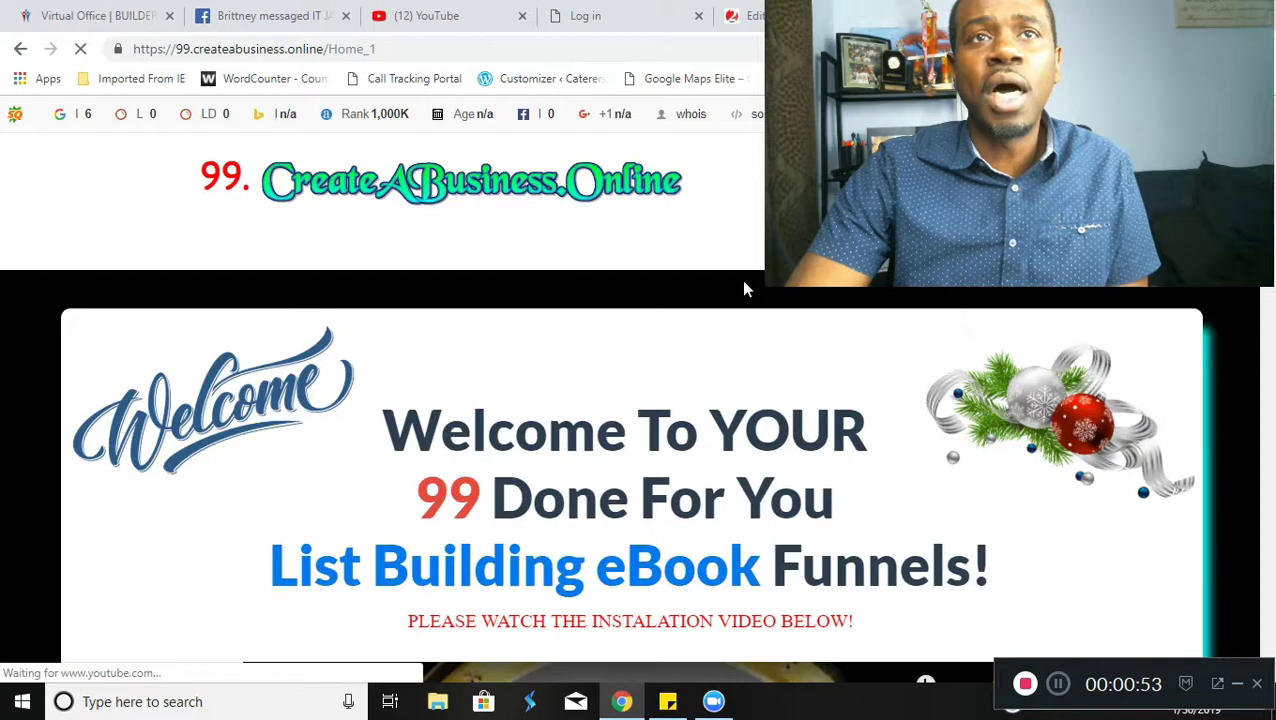
scroll(1140, 313, "down", 3)
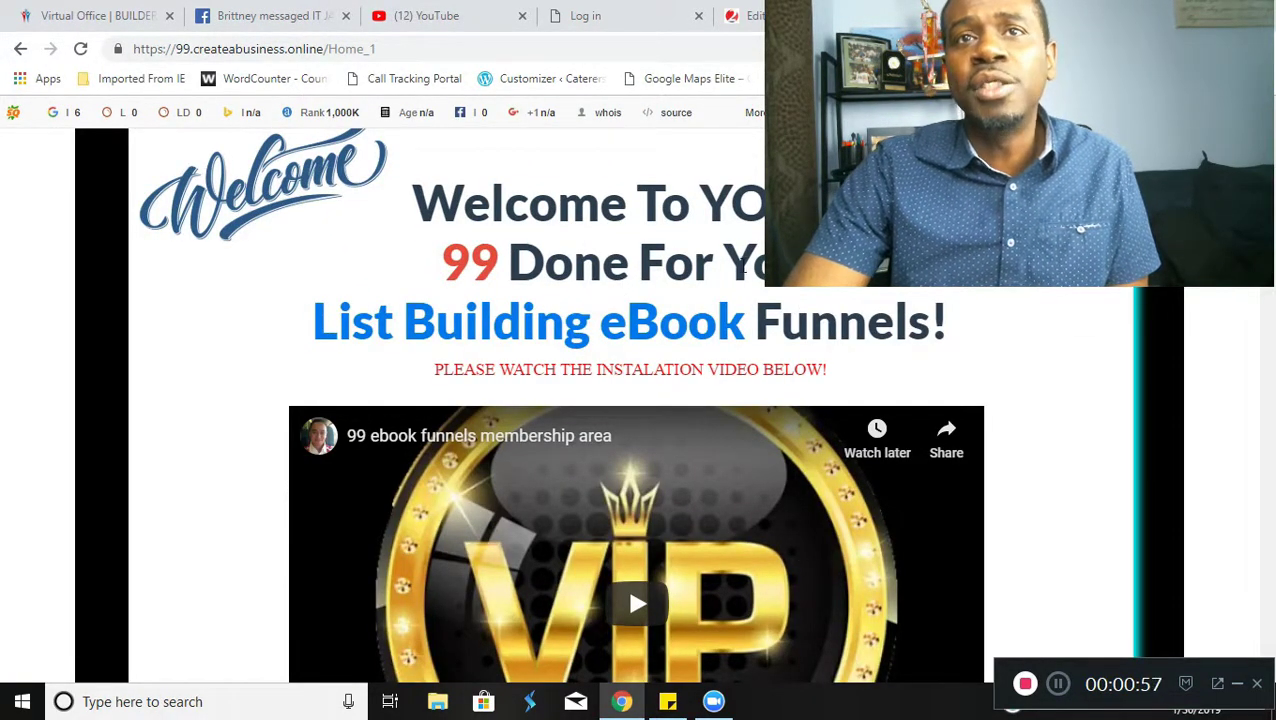
scroll(1108, 345, "down", 10)
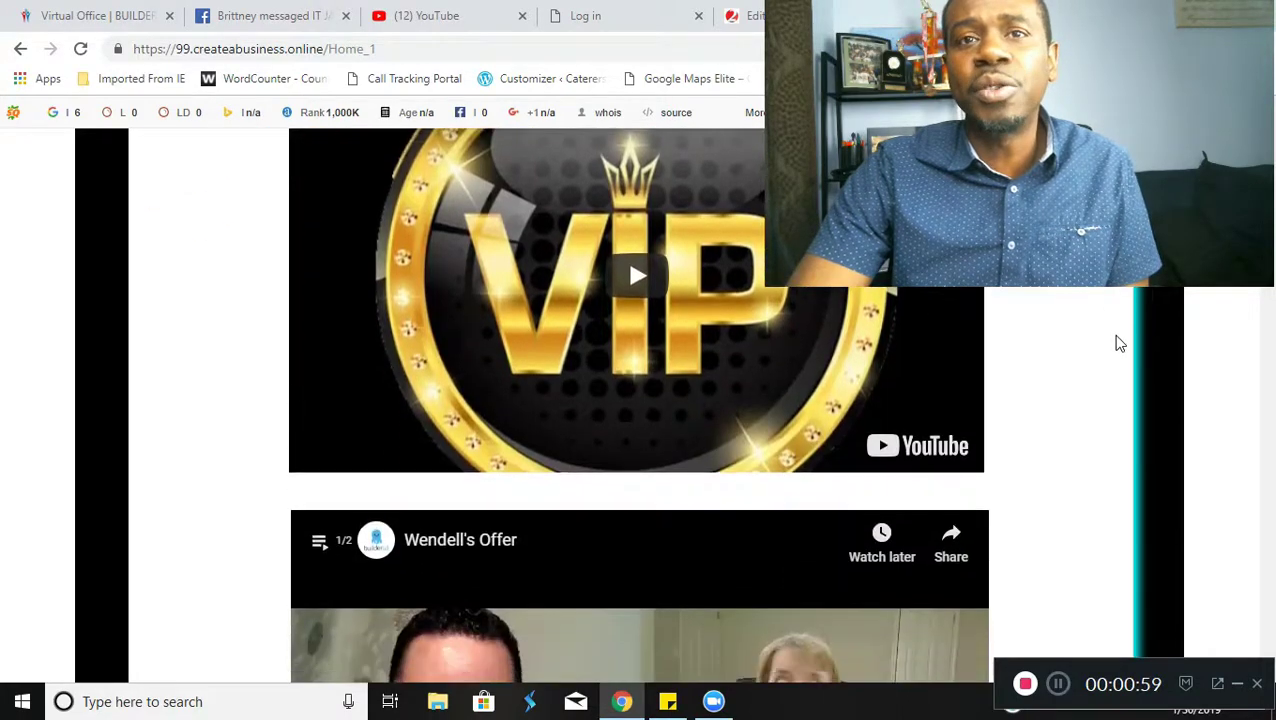
scroll(1112, 350, "down", 10)
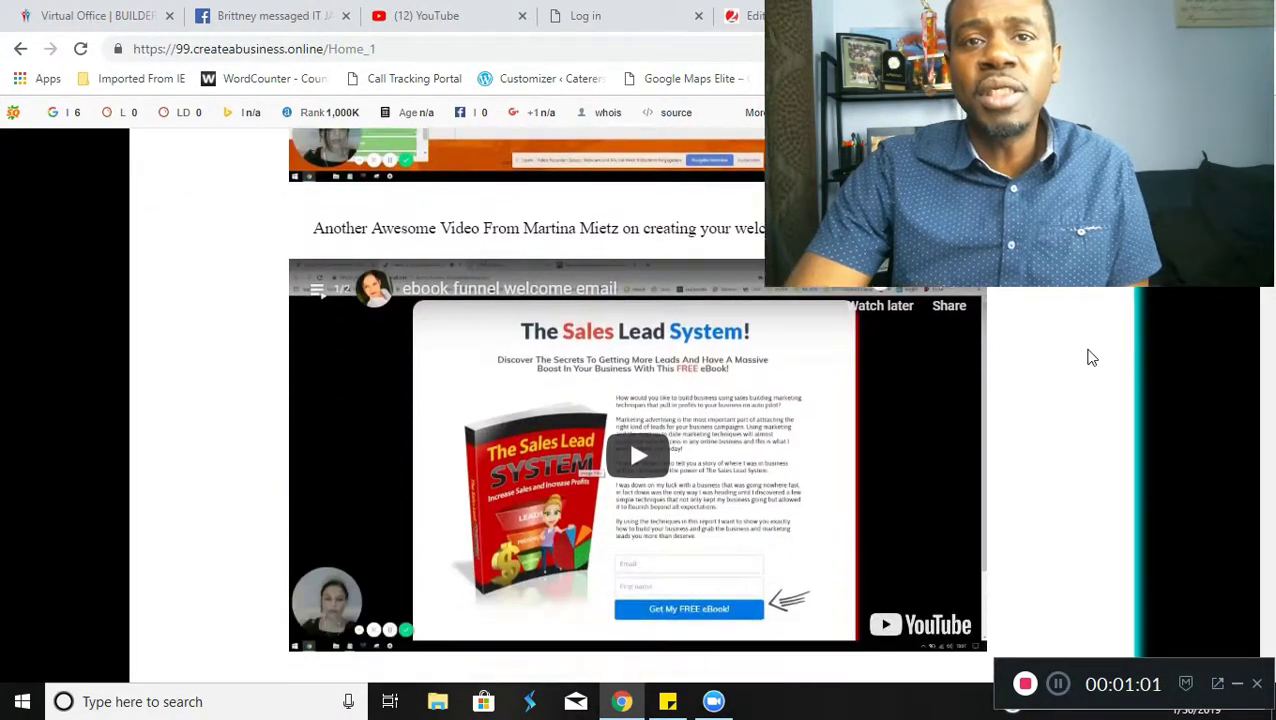
scroll(1079, 351, "down", 9)
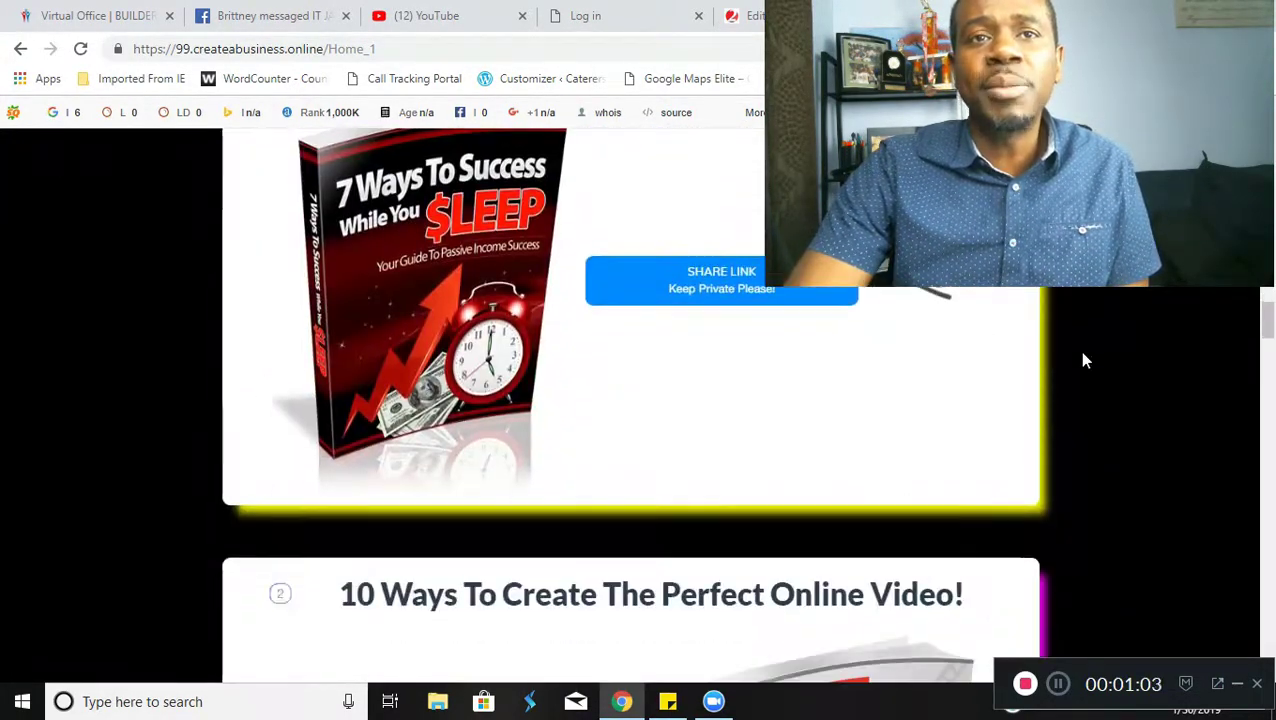
scroll(1079, 351, "up", 2)
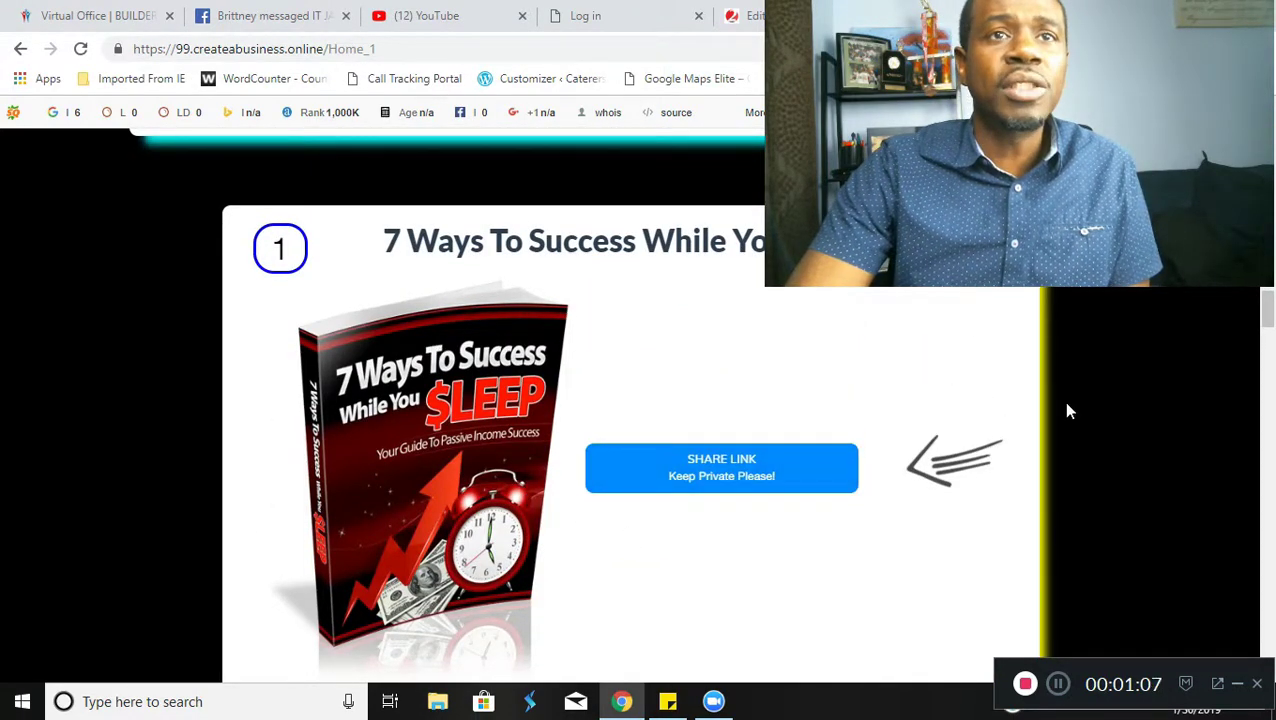
scroll(1063, 401, "down", 5)
scroll(1047, 402, "down", 6)
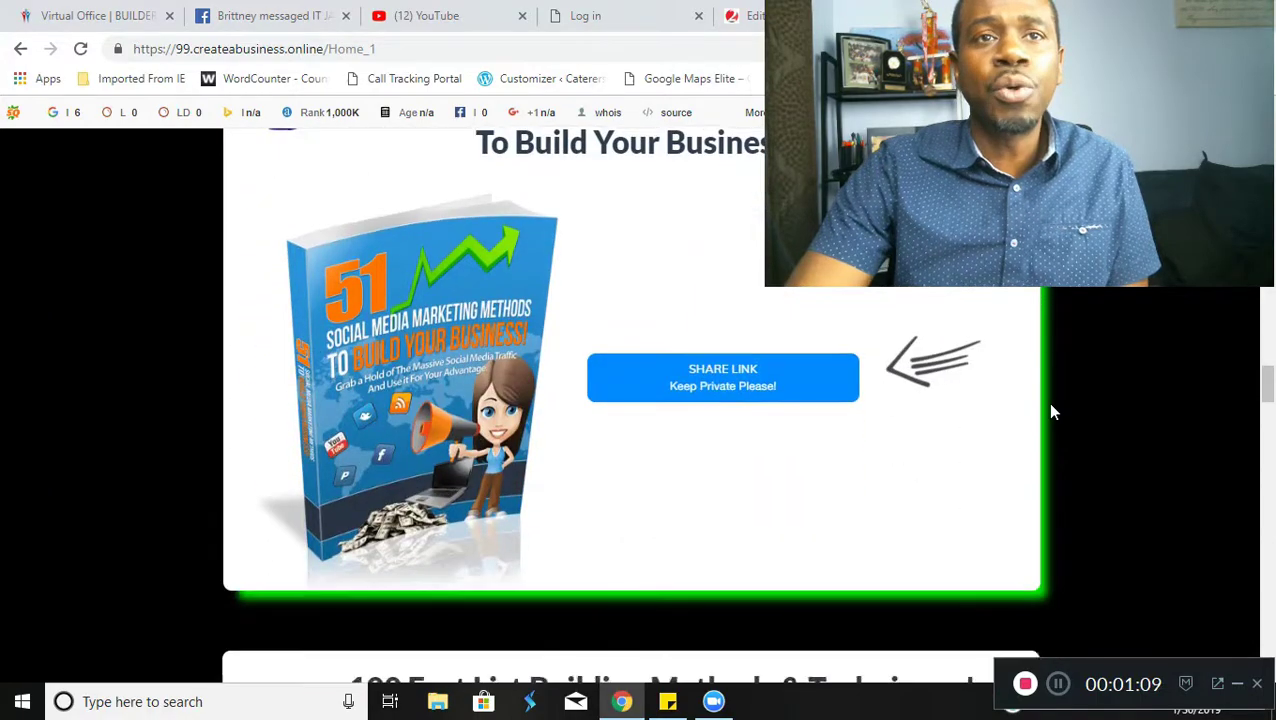
scroll(1047, 402, "up", 12)
scroll(1038, 421, "up", 15)
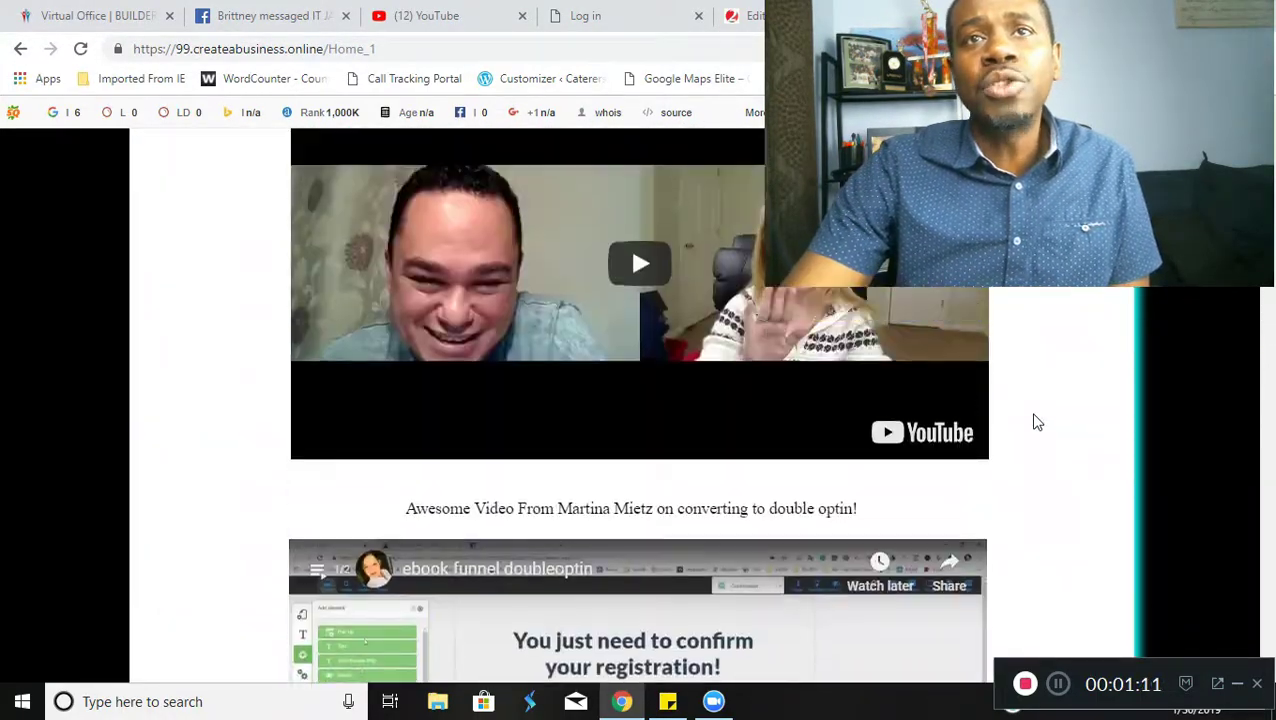
scroll(1045, 420, "up", 1)
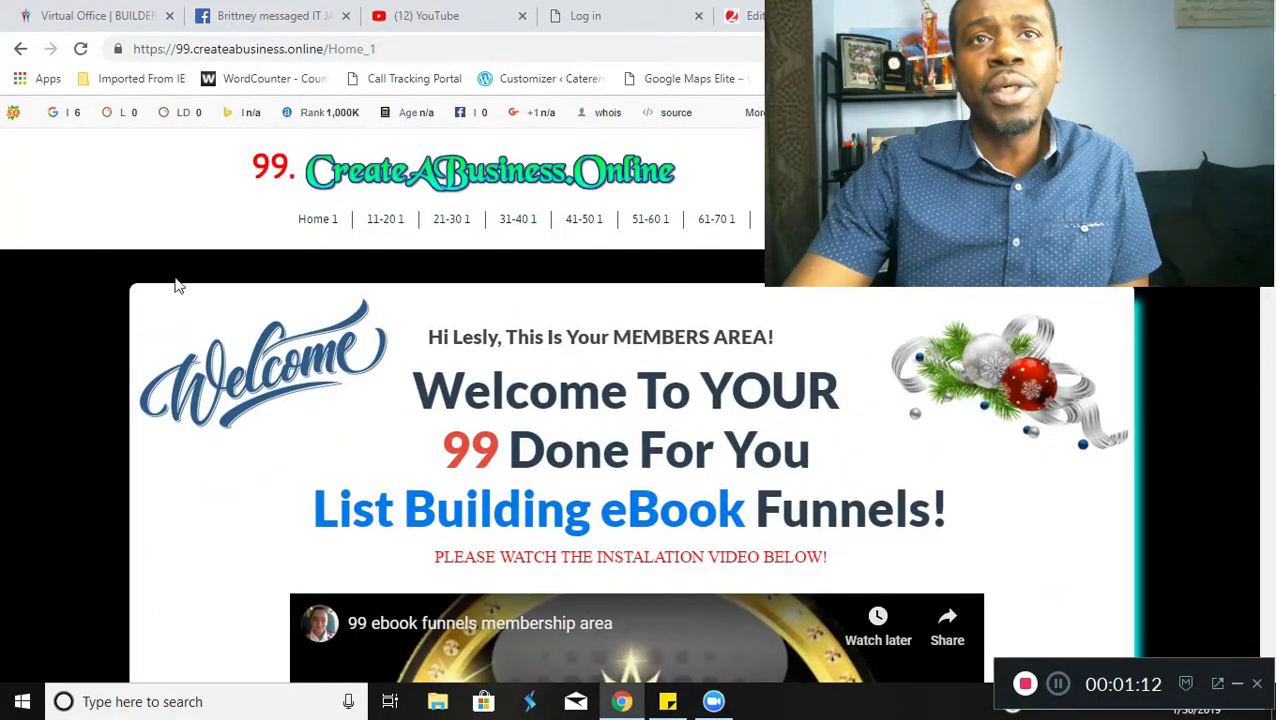
Step: Open the 31-40 funnels page and scroll down to the Easy Online Income card
left_click(508, 222)
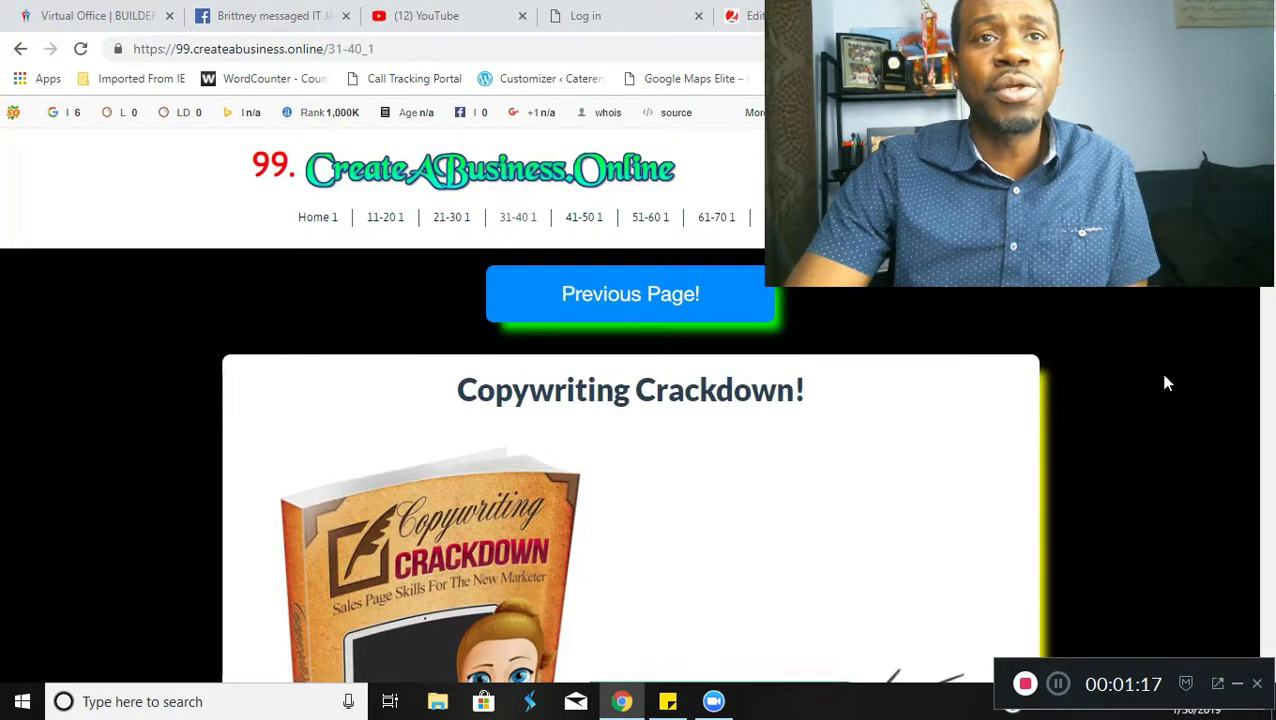
scroll(1161, 373, "down", 3)
scroll(1168, 383, "down", 9)
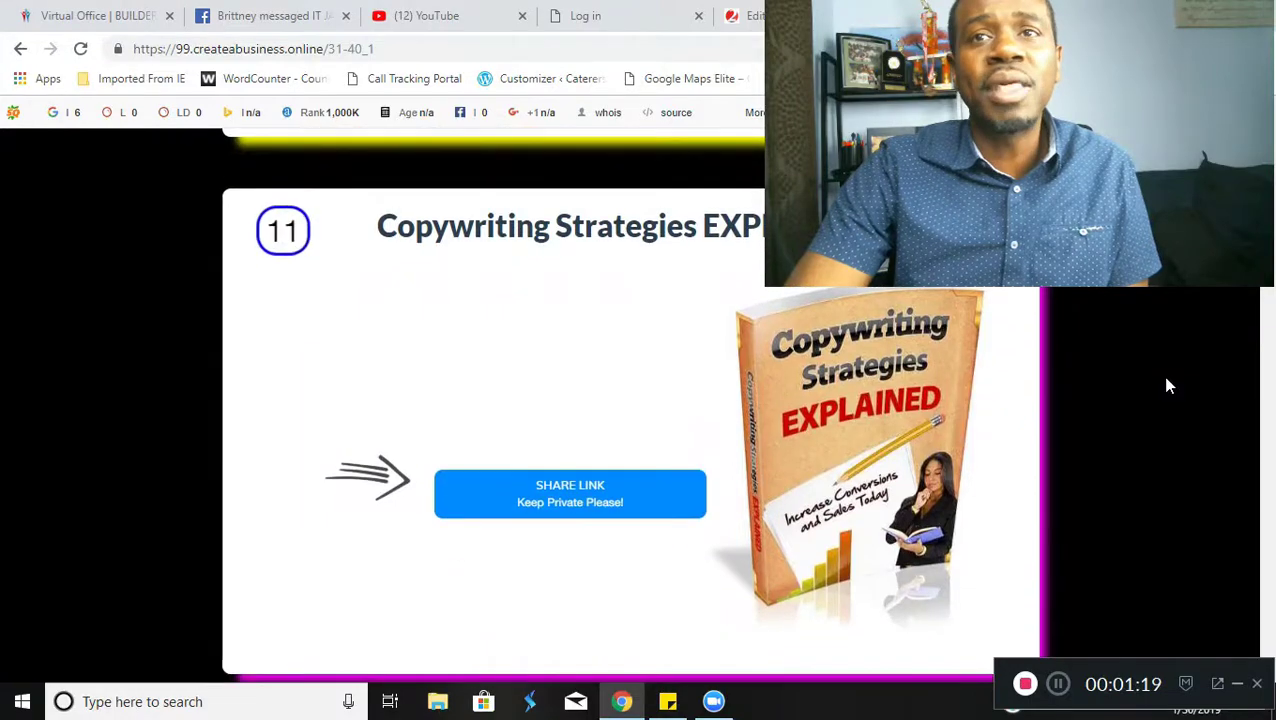
scroll(1168, 386, "down", 2)
scroll(1168, 386, "up", 1)
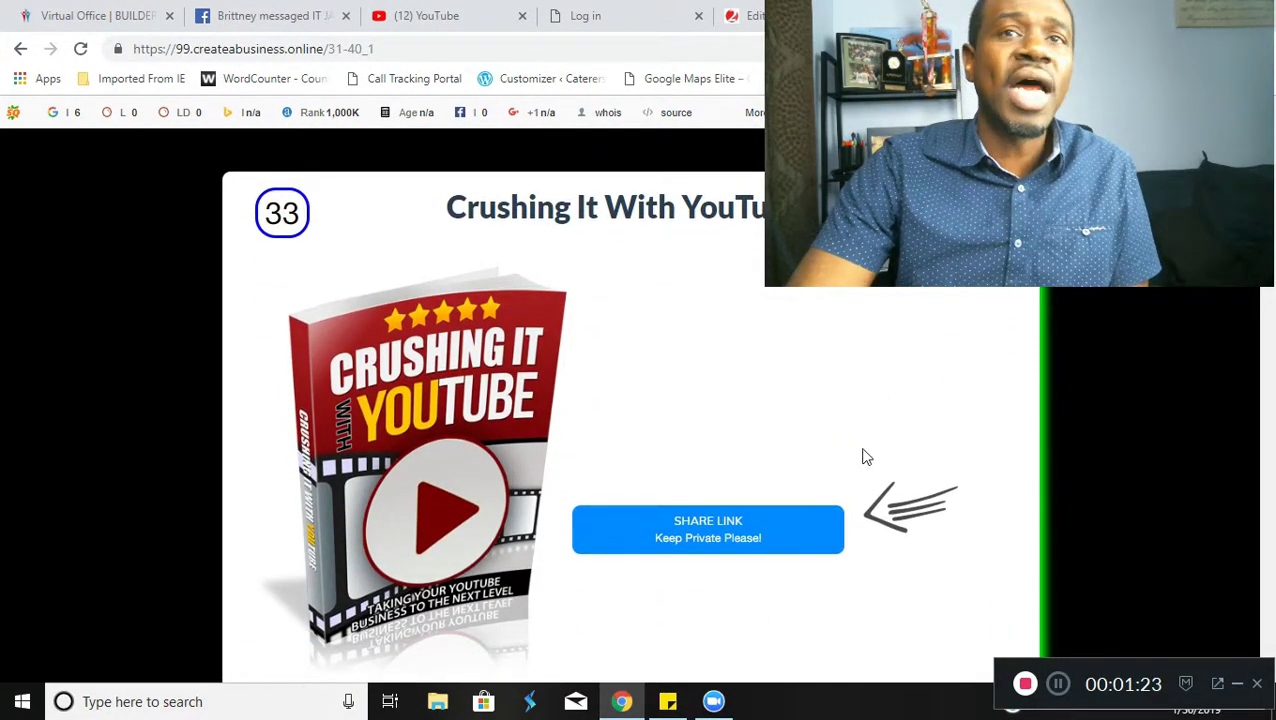
scroll(1062, 404, "down", 2)
scroll(1064, 405, "up", 2)
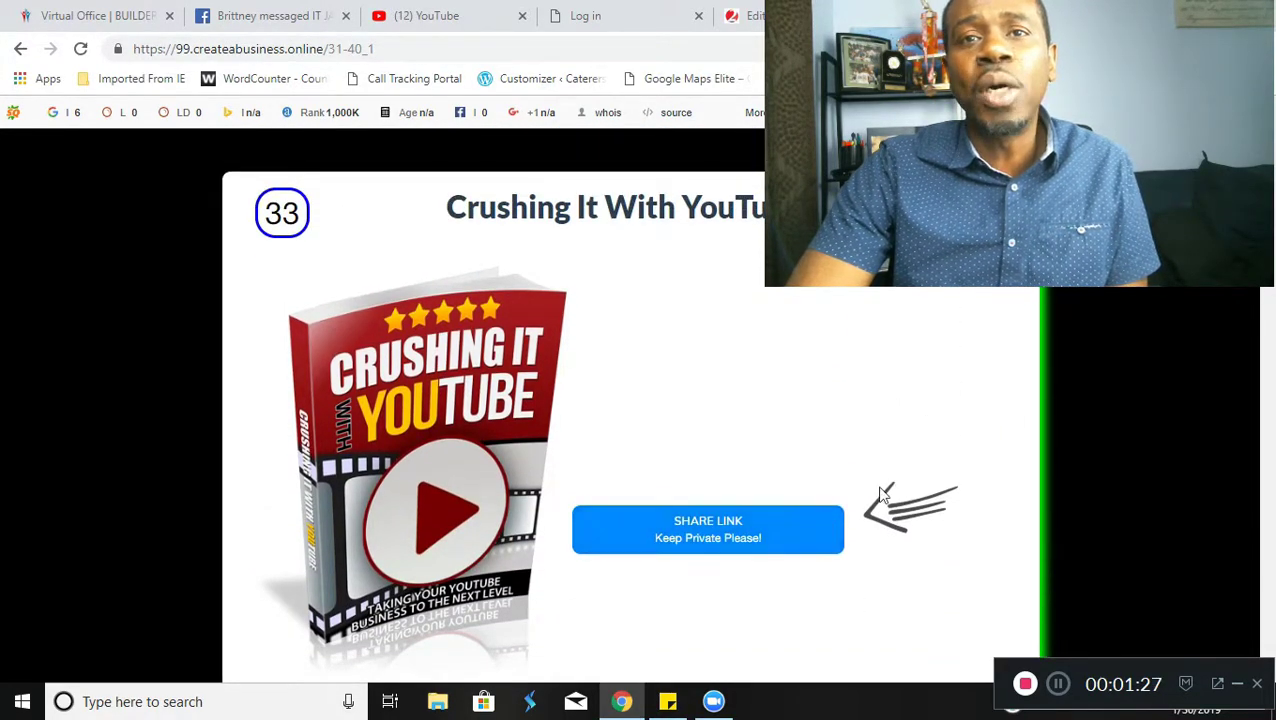
scroll(1031, 447, "down", 5)
scroll(1033, 452, "down", 1)
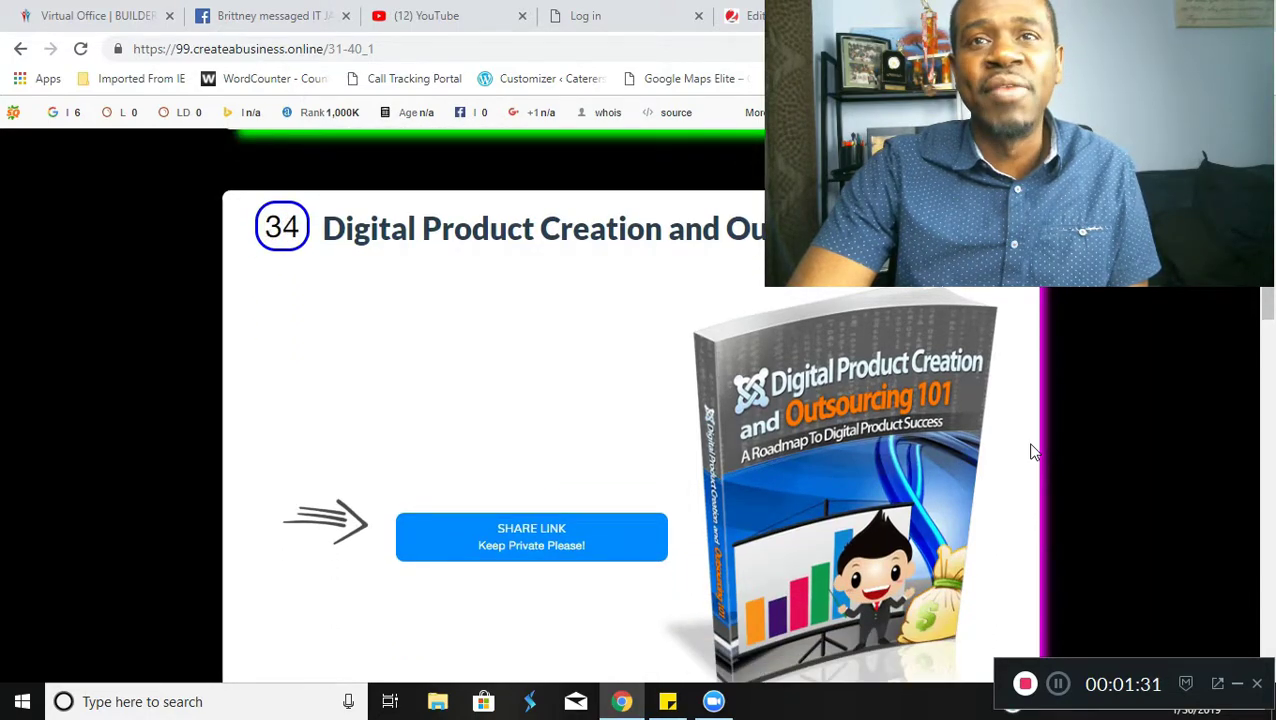
scroll(1033, 452, "down", 6)
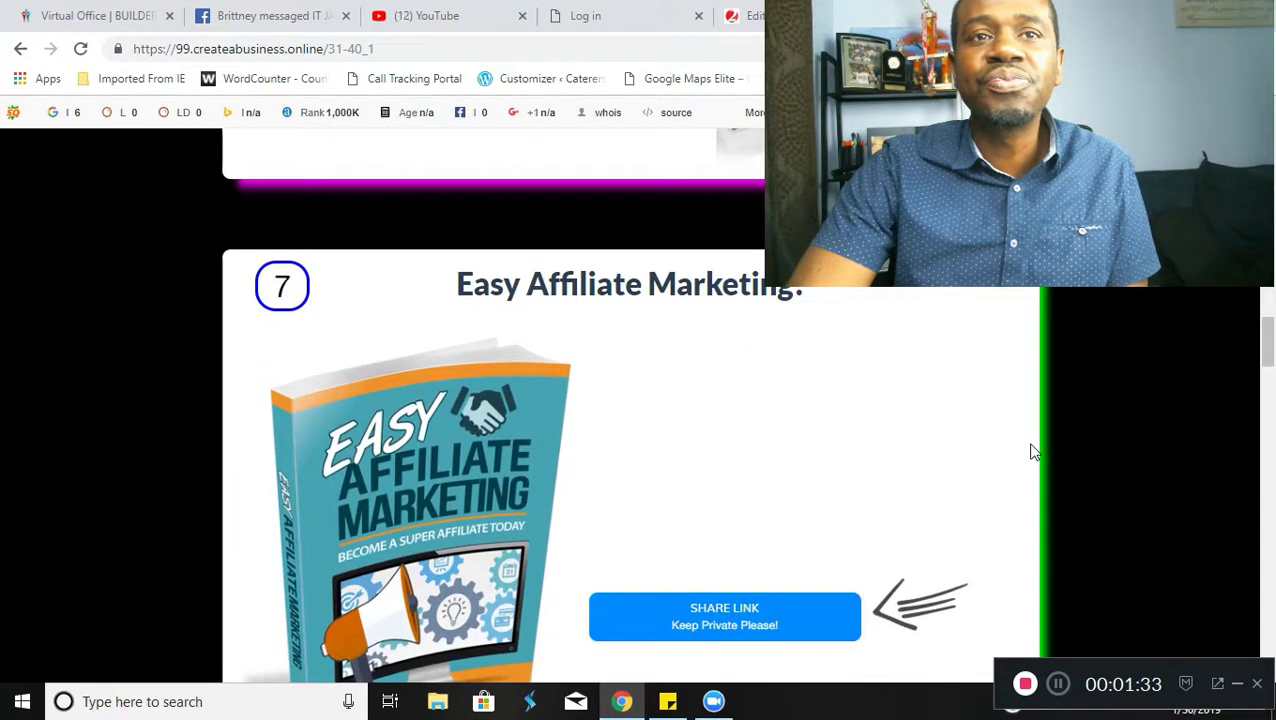
scroll(1033, 452, "down", 7)
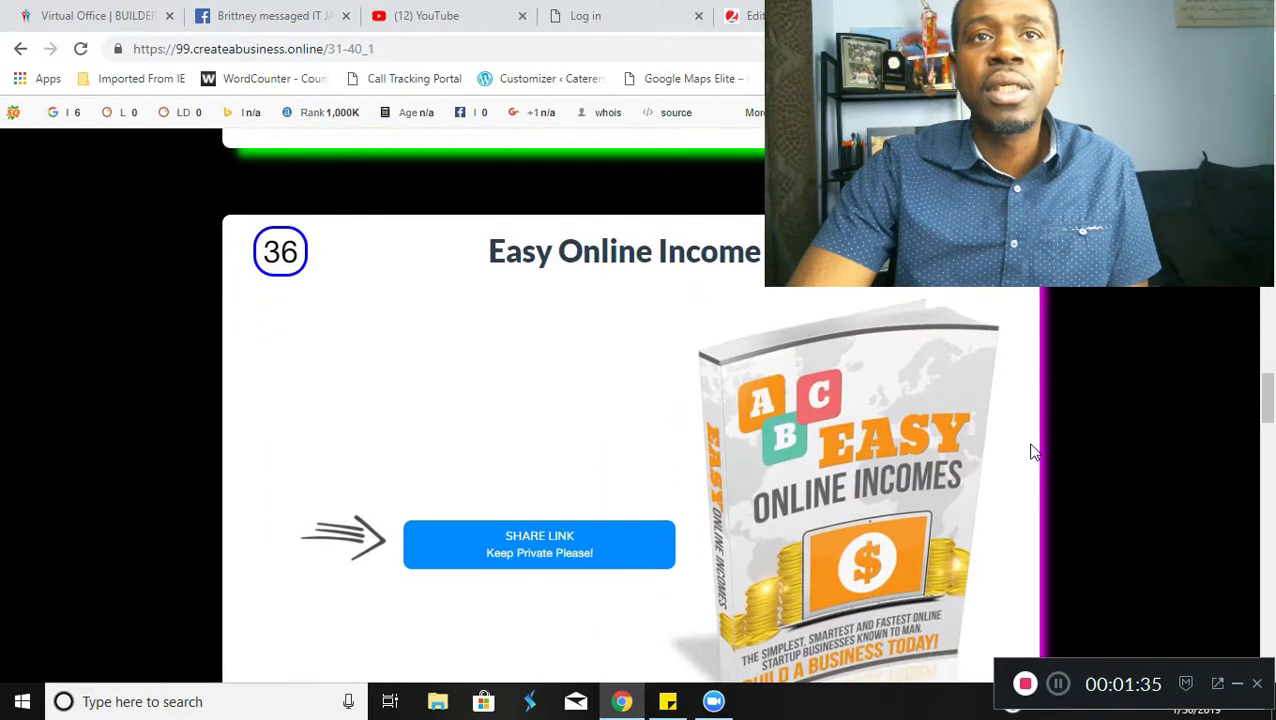
scroll(1033, 452, "down", 1)
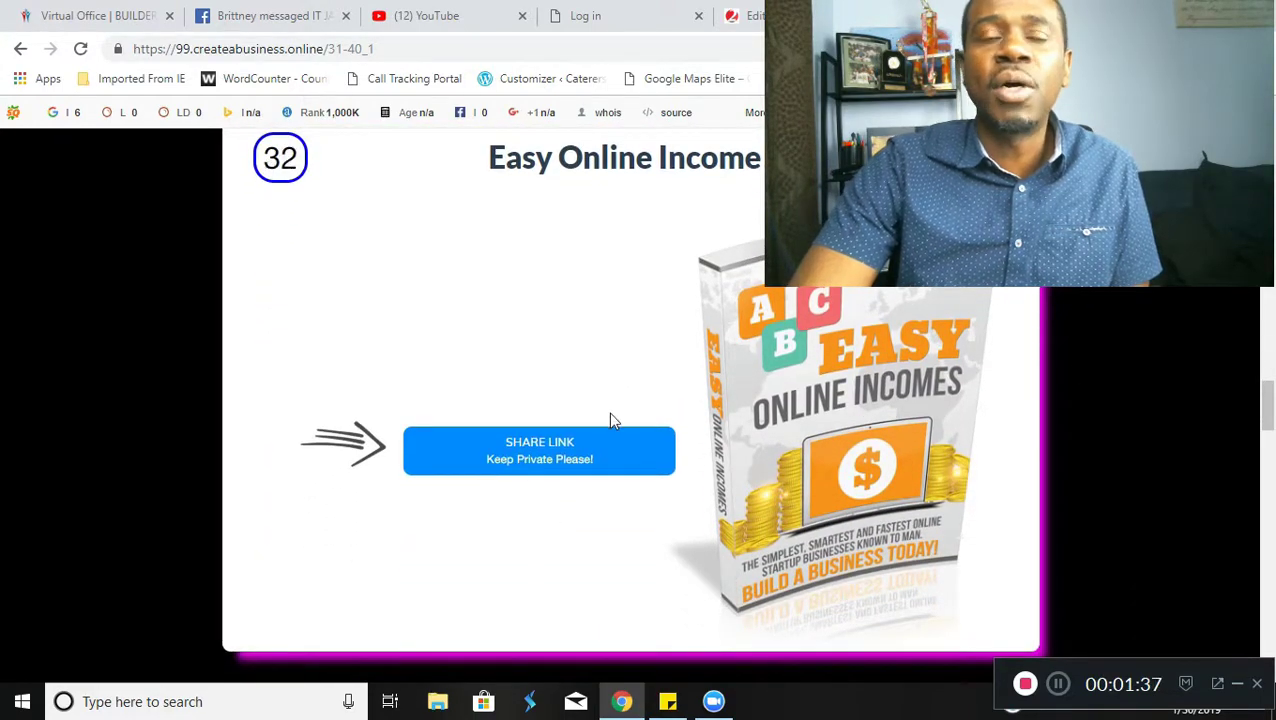
Step: Open the Easy Online Incomes share link in the Builderall editor and review its home page
left_click(579, 462)
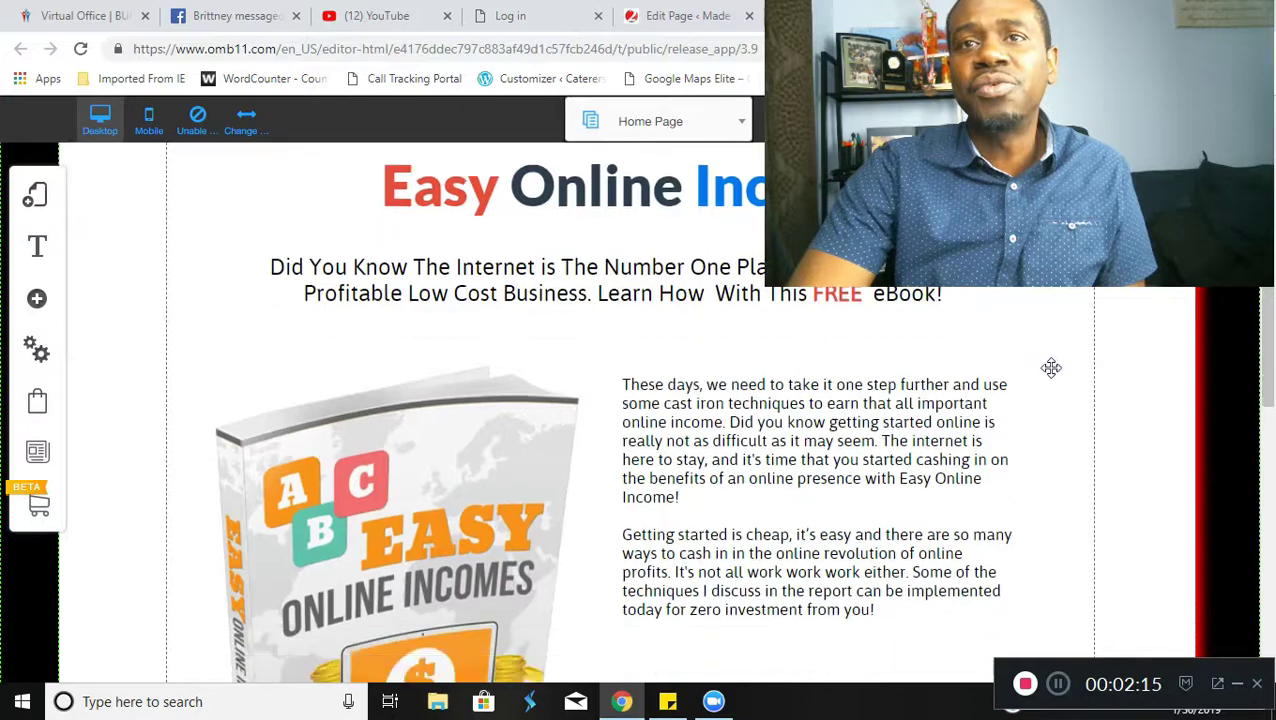
scroll(1048, 367, "down", 3)
scroll(1080, 404, "up", 2)
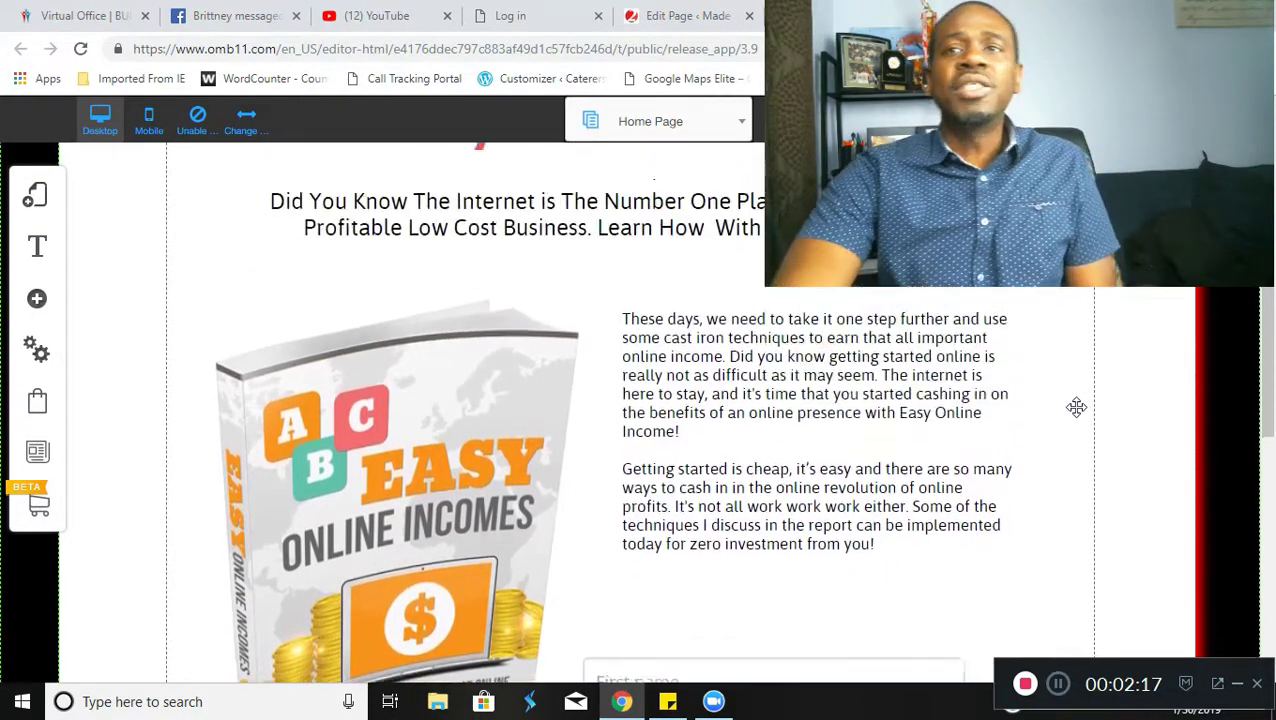
scroll(1074, 407, "down", 2)
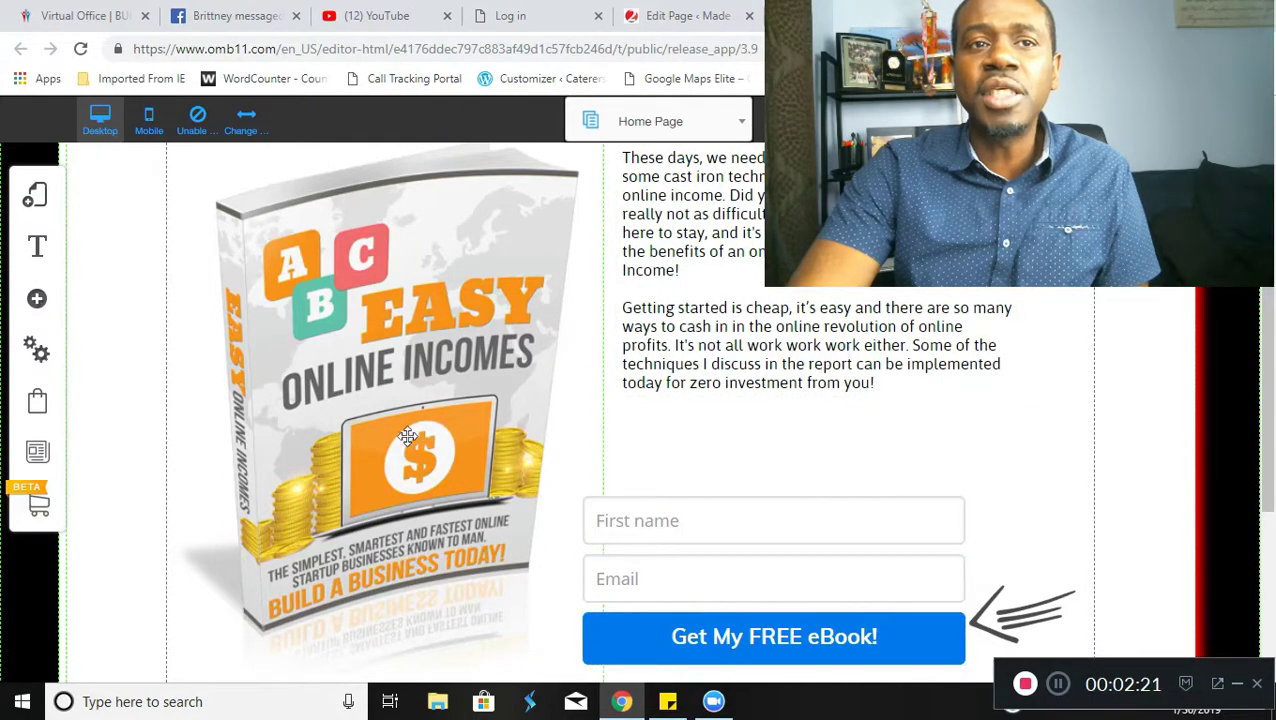
scroll(1005, 413, "down", 1)
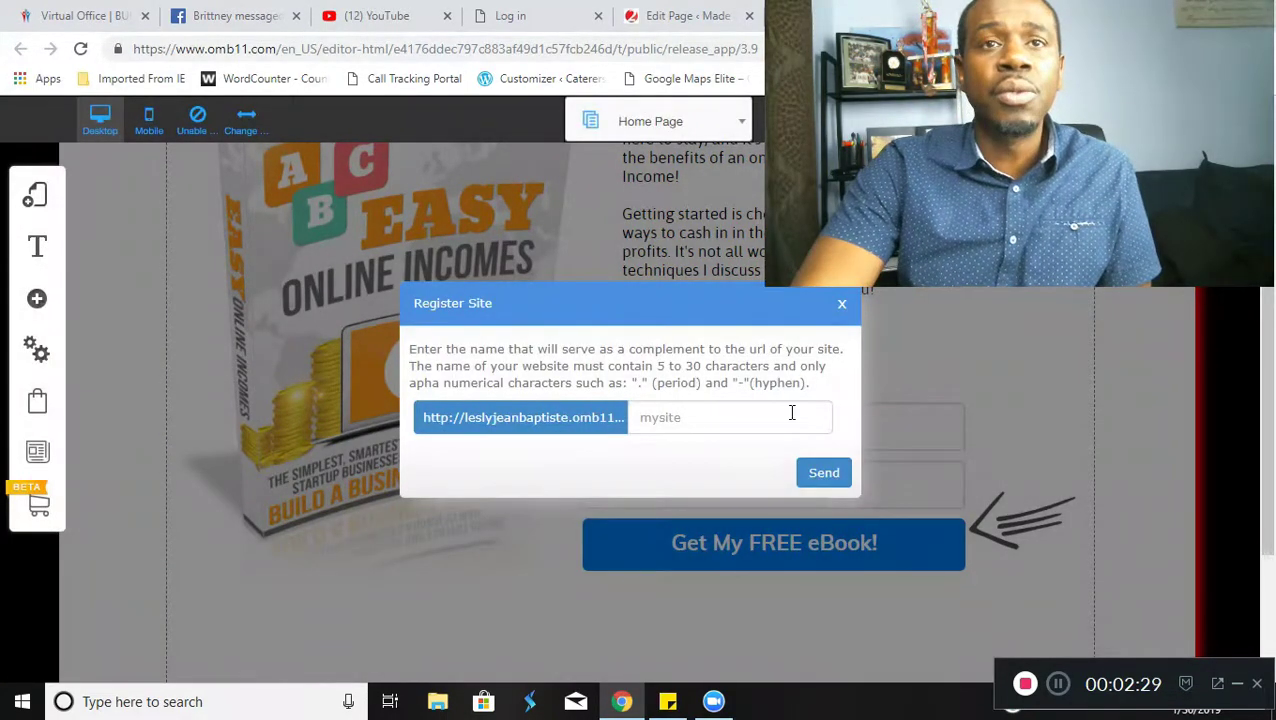
Step: Register the site under the name 'easyonlineincome' and save the changes to the live website
left_click(715, 427)
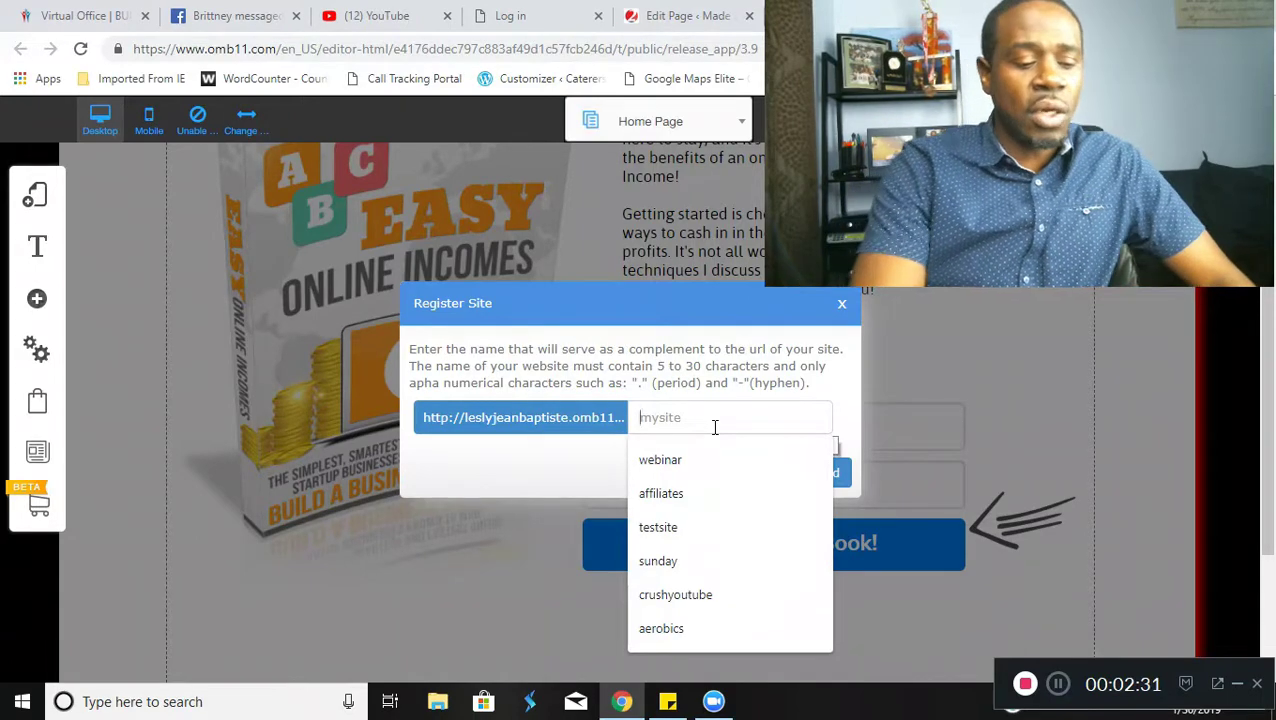
type("easyonlineincomes")
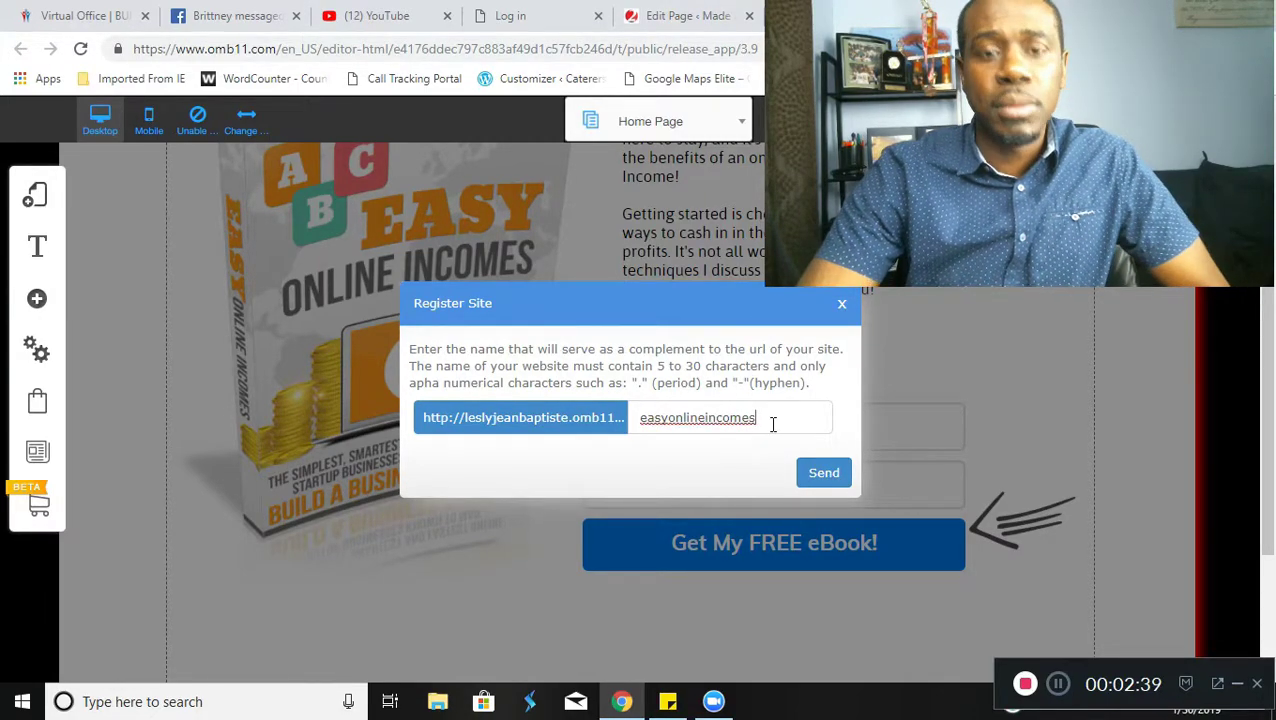
key("BackSpace")
left_click(824, 474)
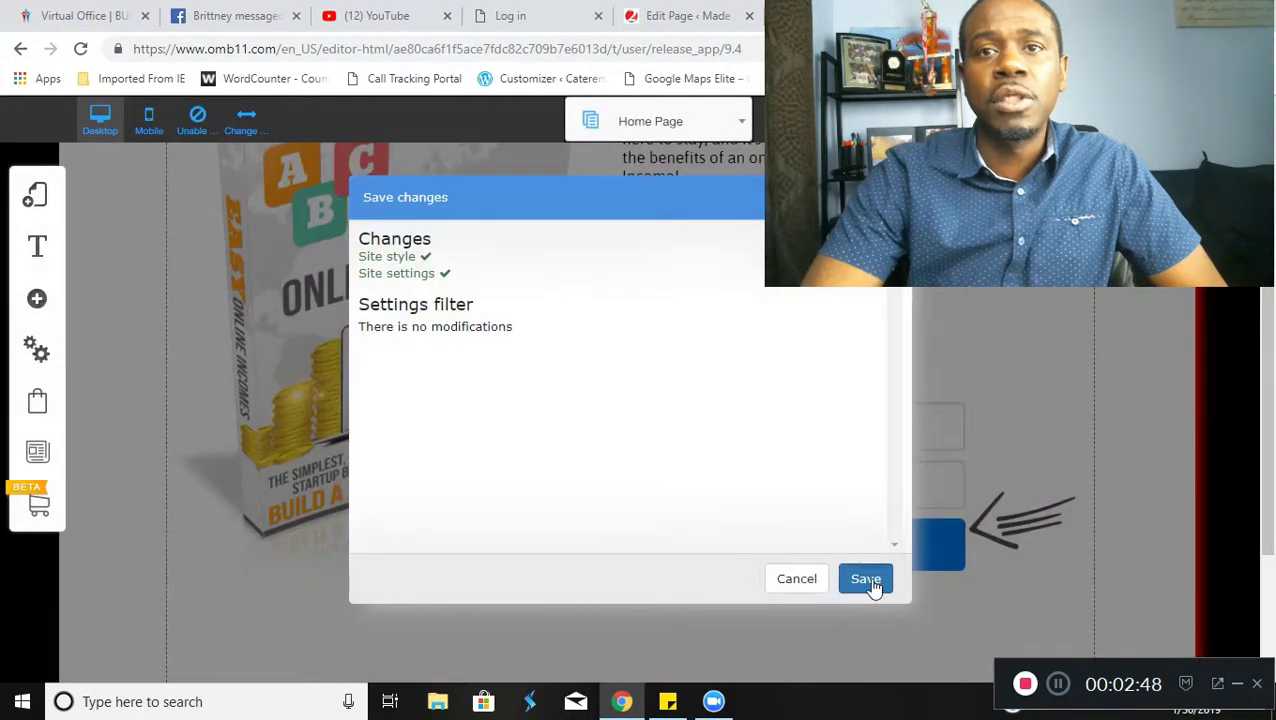
left_click(866, 580)
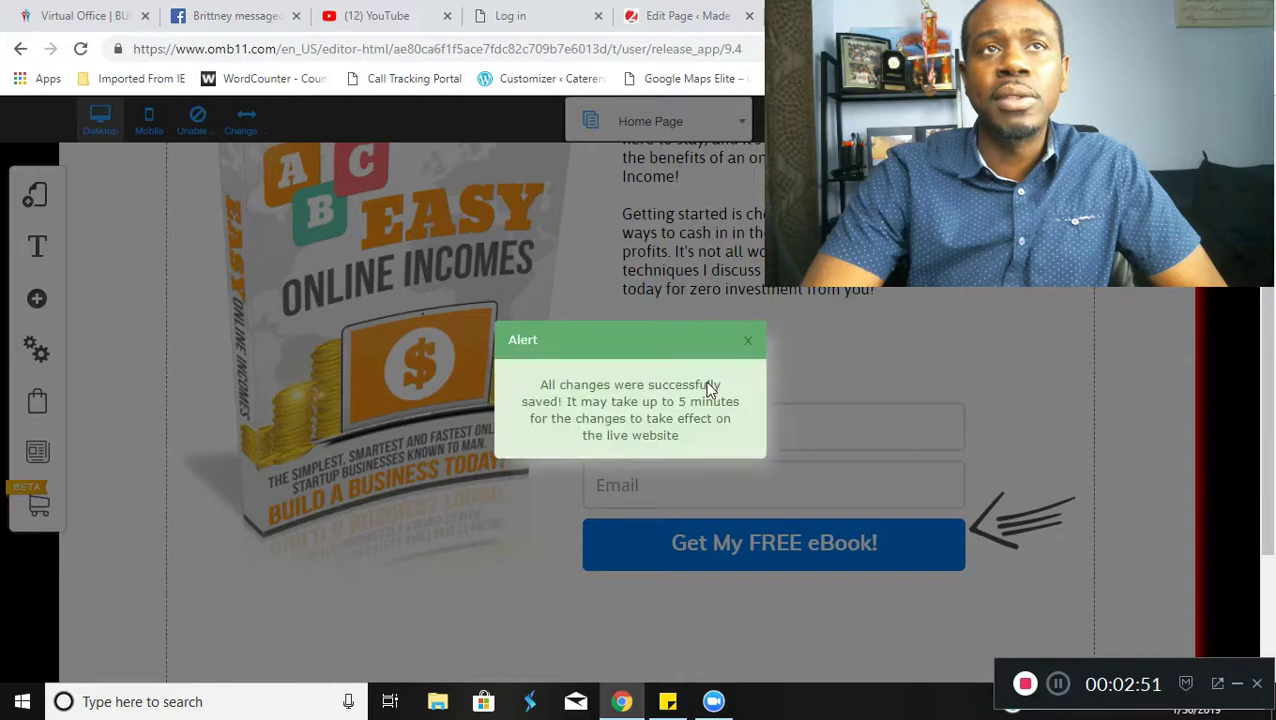
Step: Connect the sign-up form to the MailingBoss list 'eBook Funnel #37' and save the Home Page
left_click(749, 343)
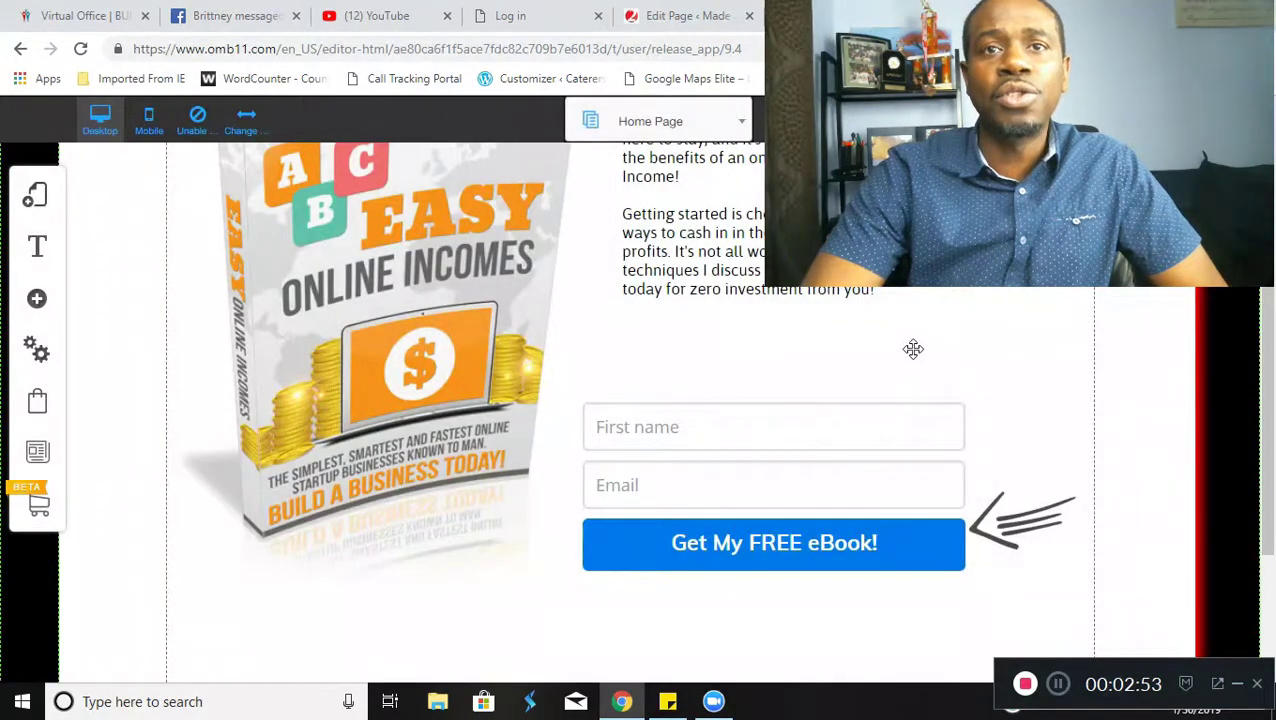
left_click(742, 453)
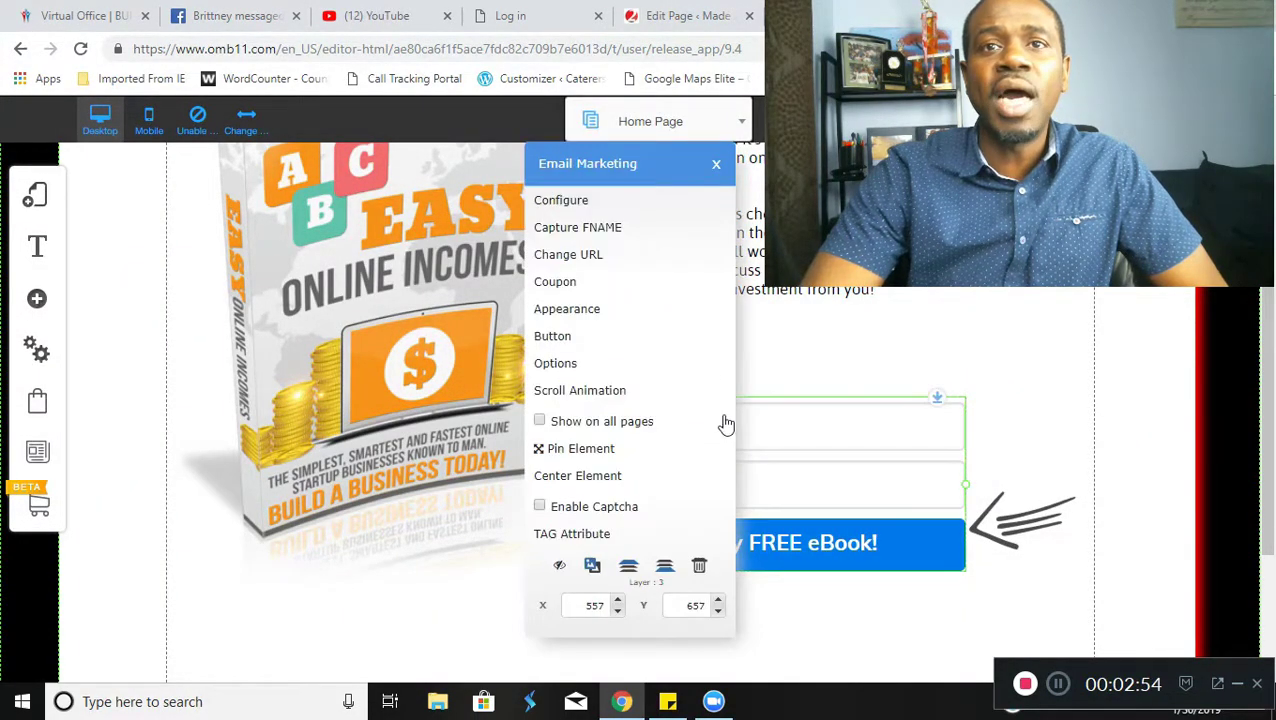
left_click(623, 203)
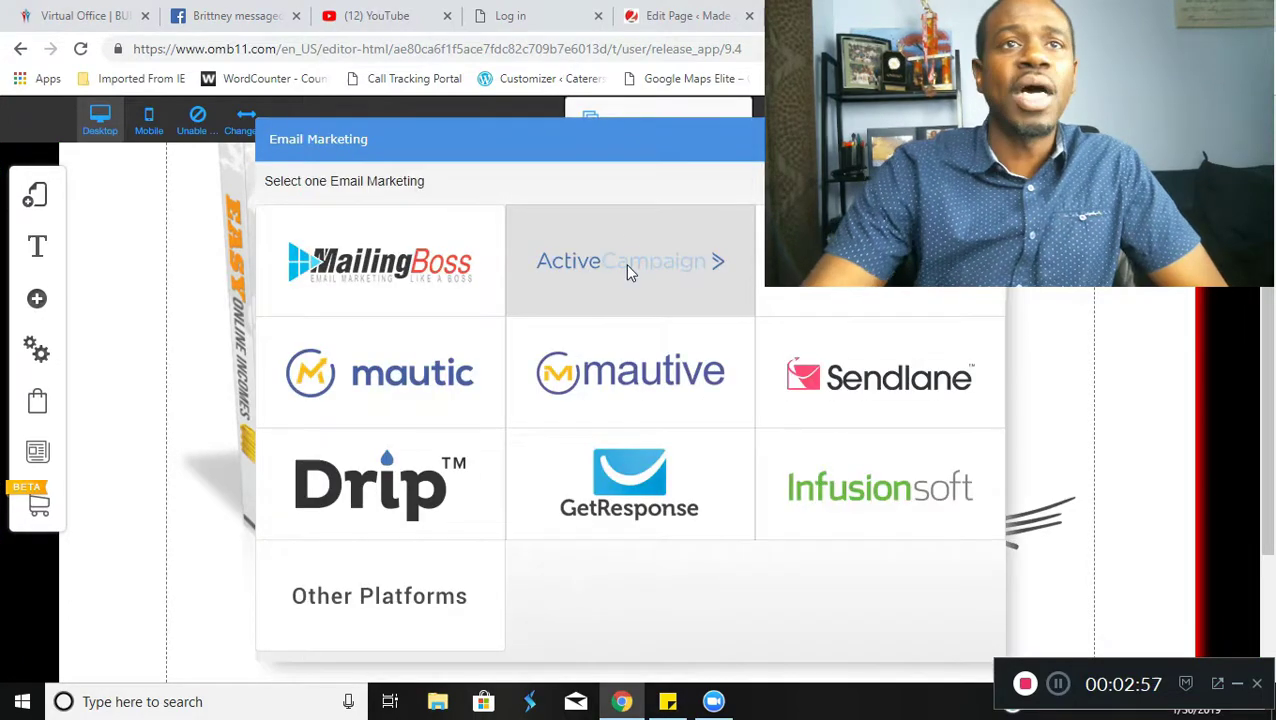
left_click(403, 270)
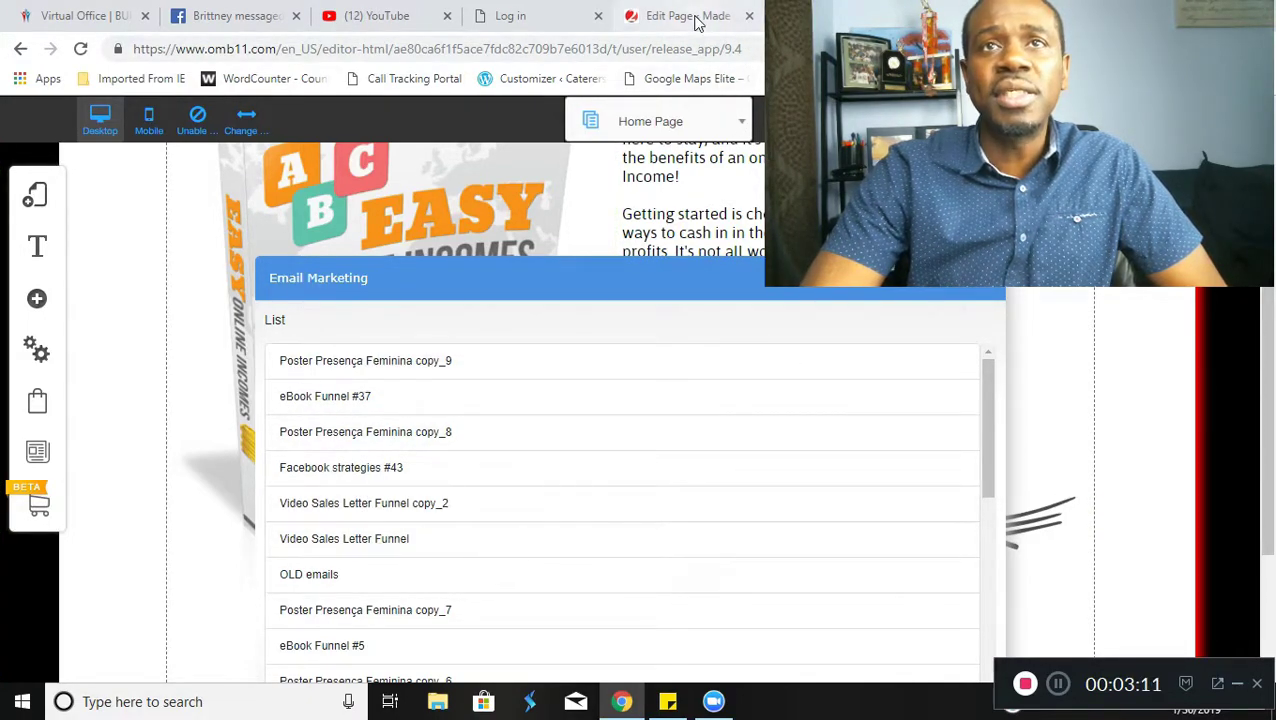
key("ctrl+Tab")
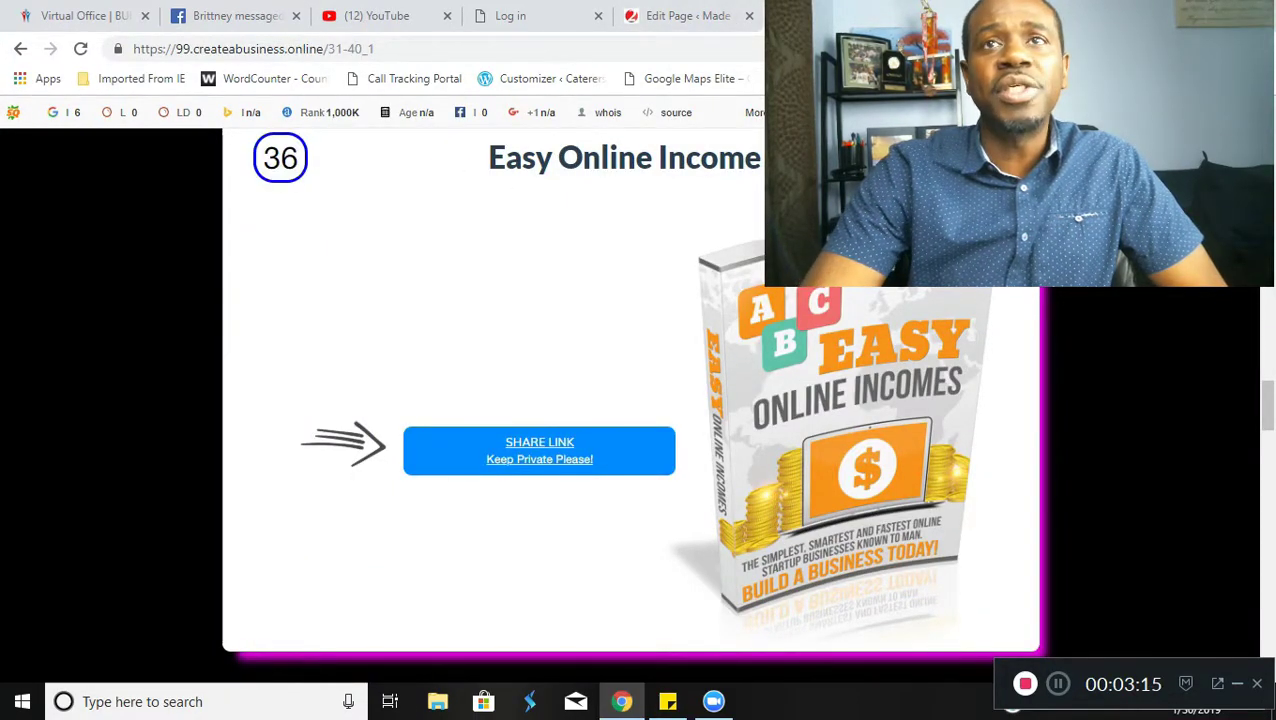
left_click(687, 20)
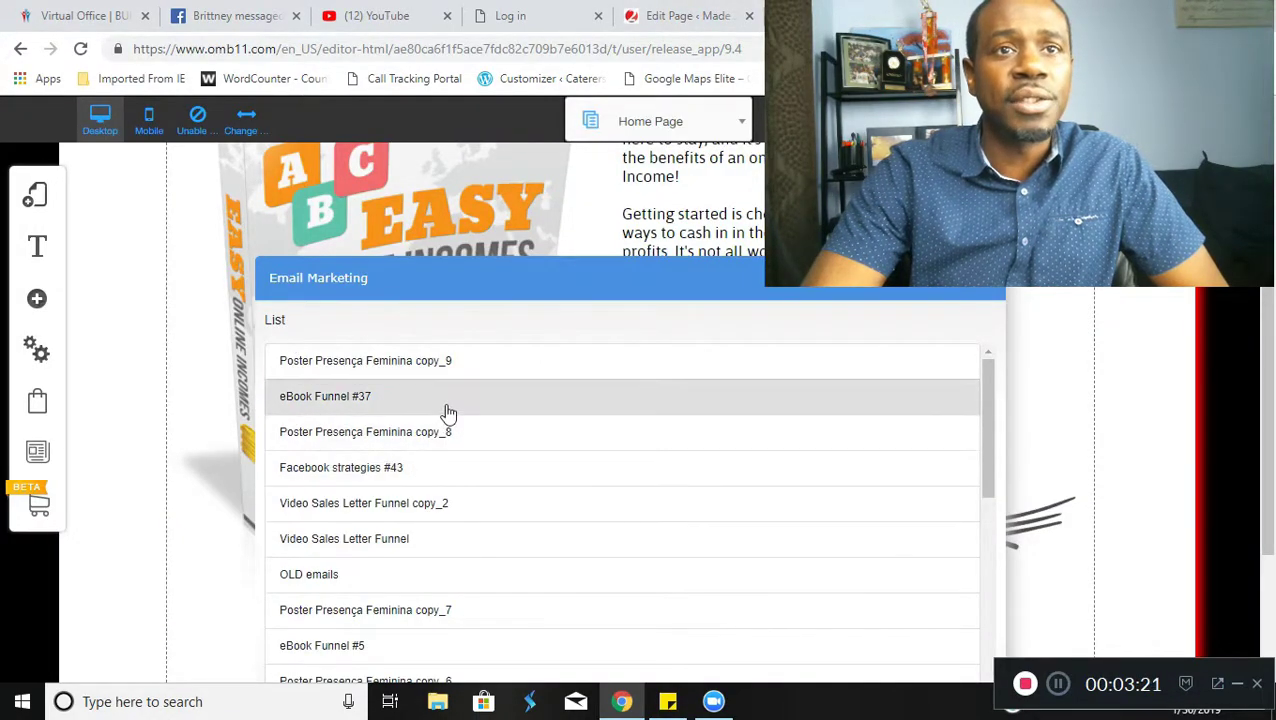
left_click(406, 405)
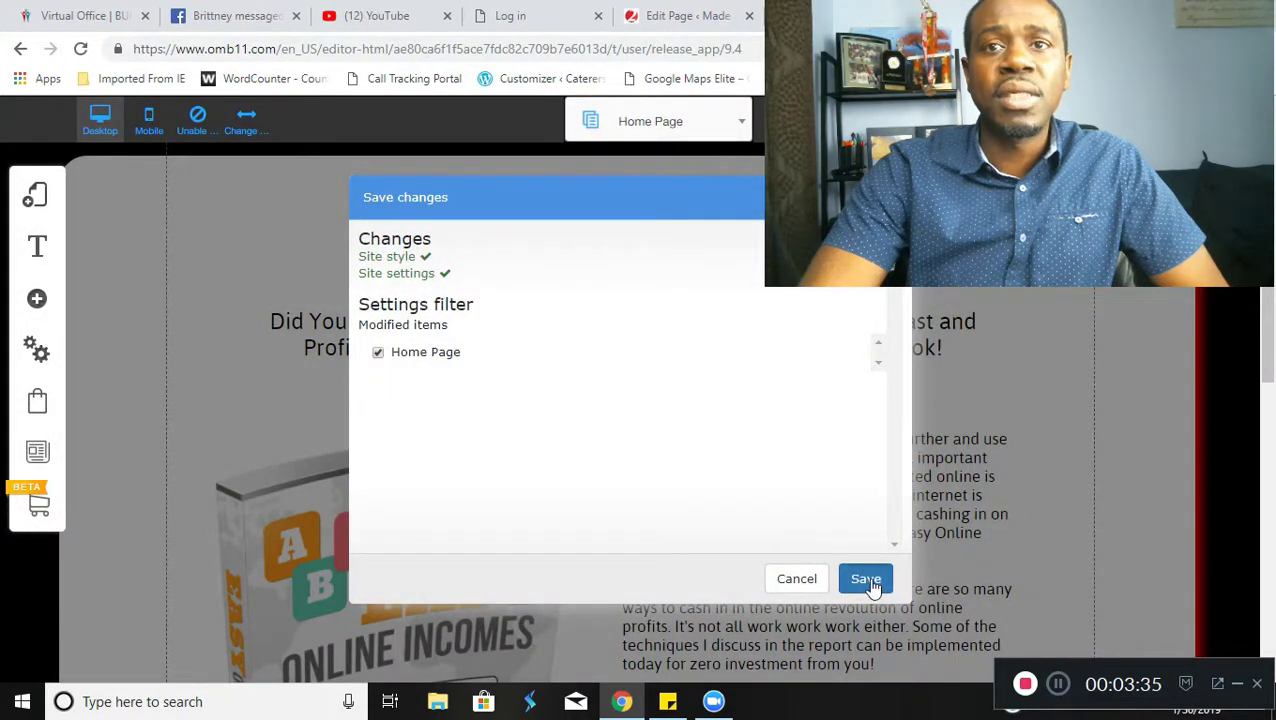
left_click(865, 579)
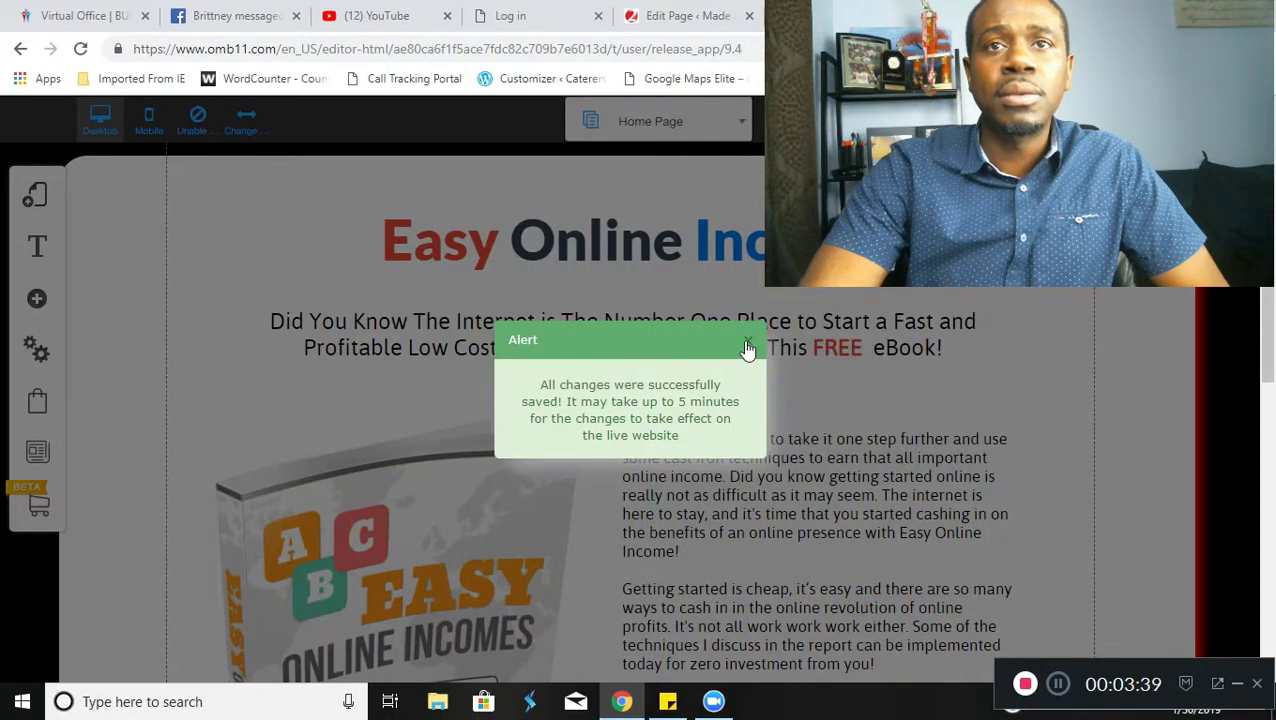
left_click(748, 345)
left_click(733, 125)
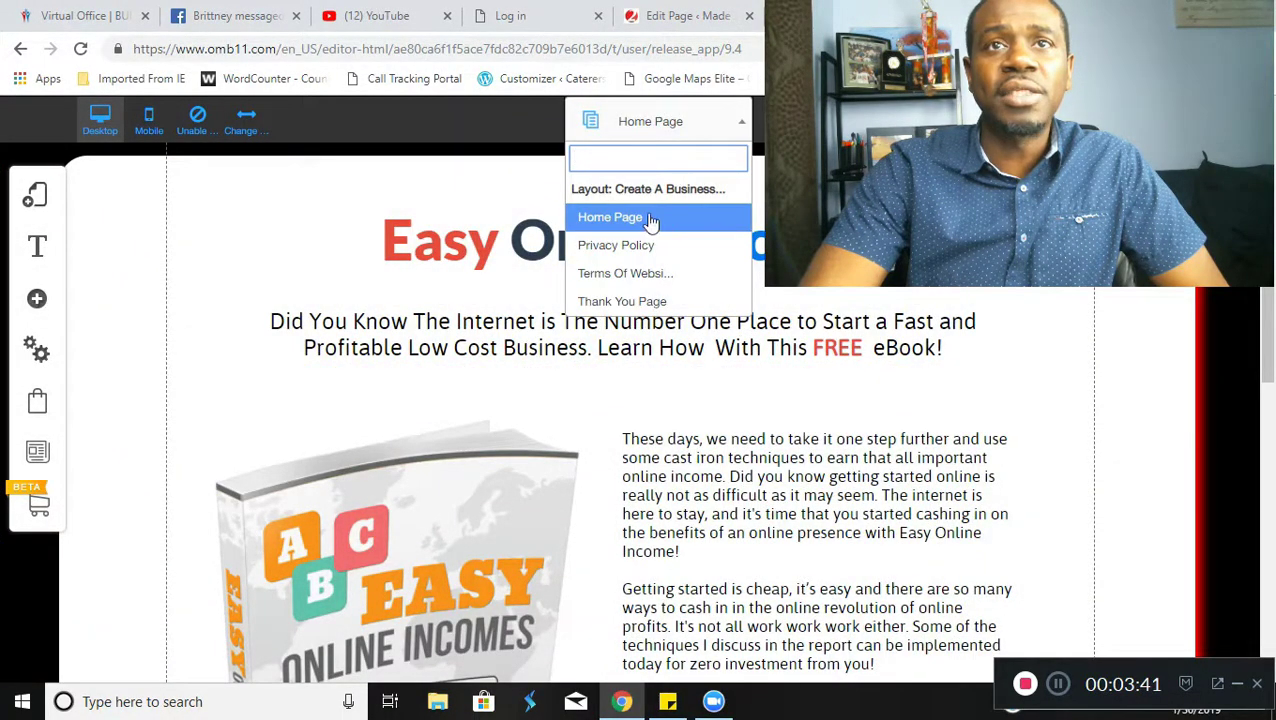
Step: Switch to the Thank You Page and review its eBook link and Download PDF eBook Now button
left_click(680, 300)
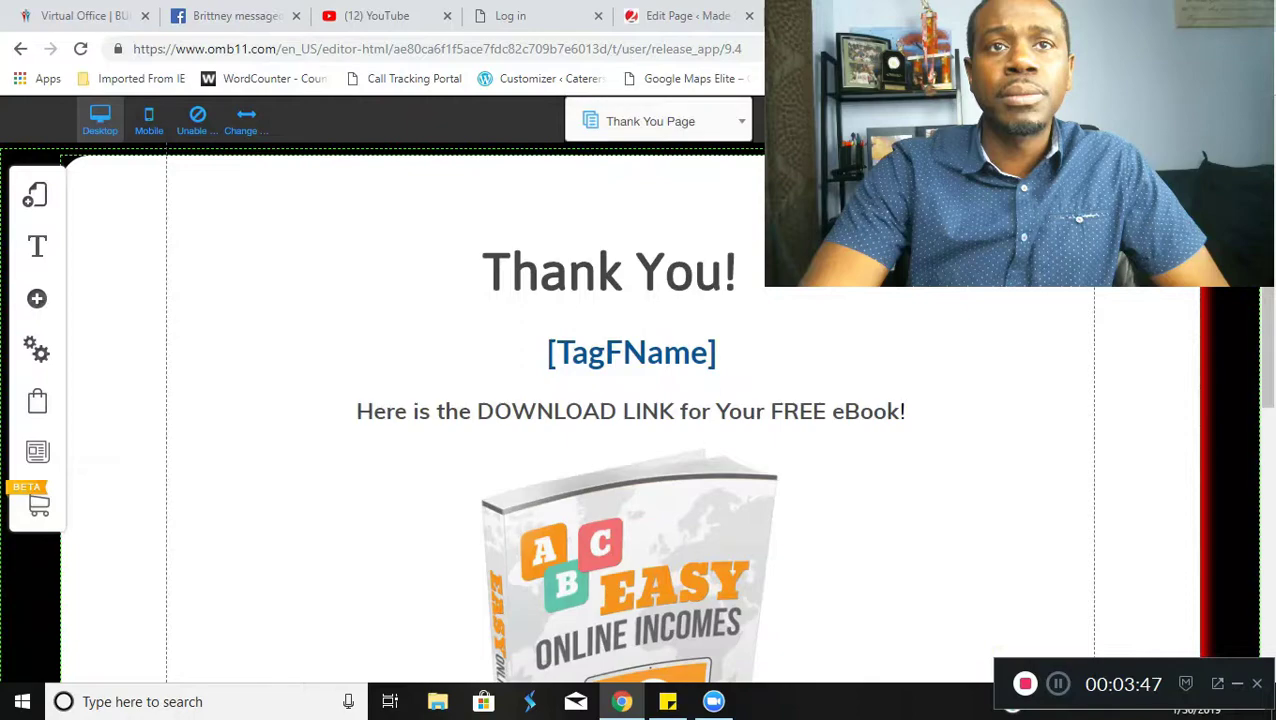
scroll(971, 340, "down", 4)
scroll(972, 356, "up", 3)
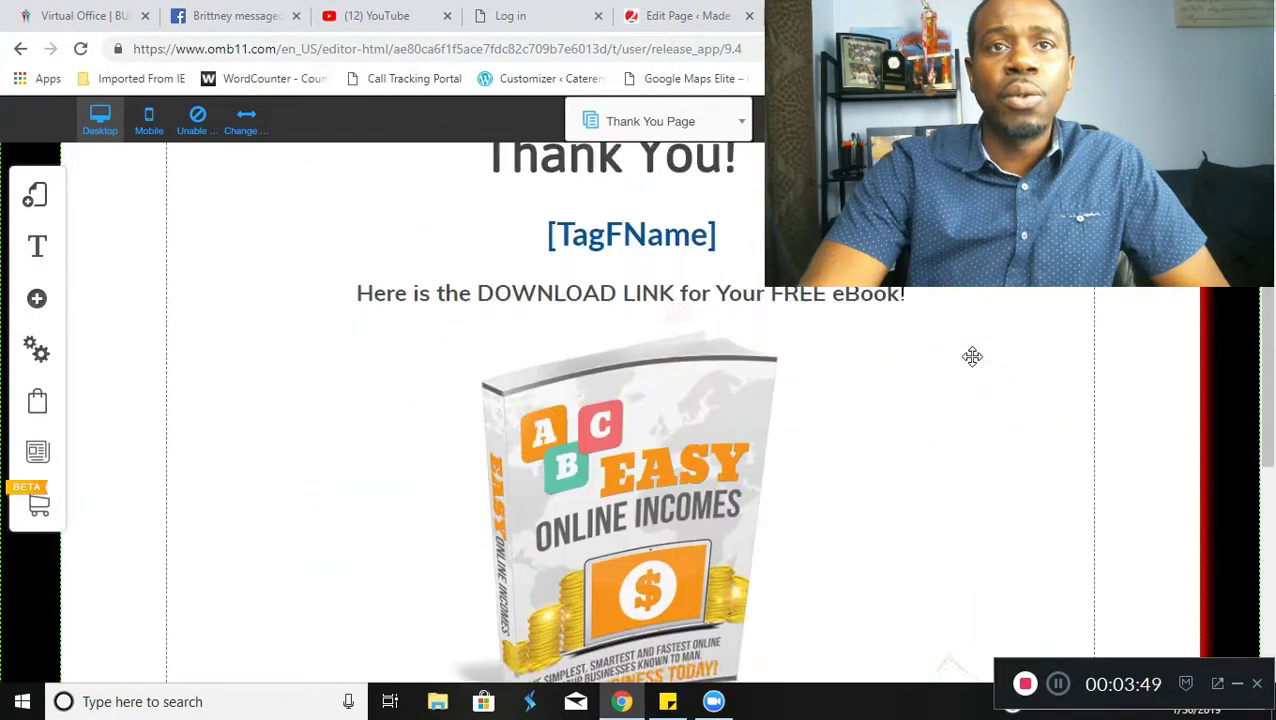
scroll(972, 356, "up", 2)
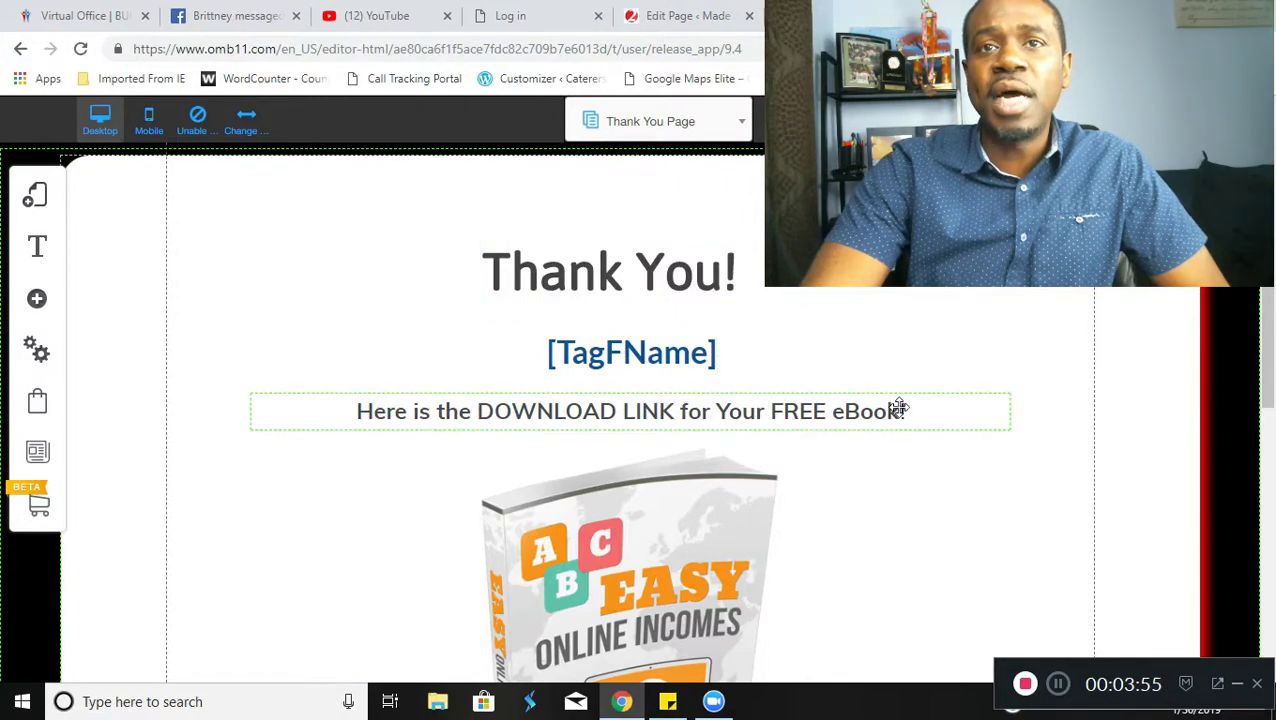
scroll(981, 404, "down", 1)
scroll(981, 404, "down", 5)
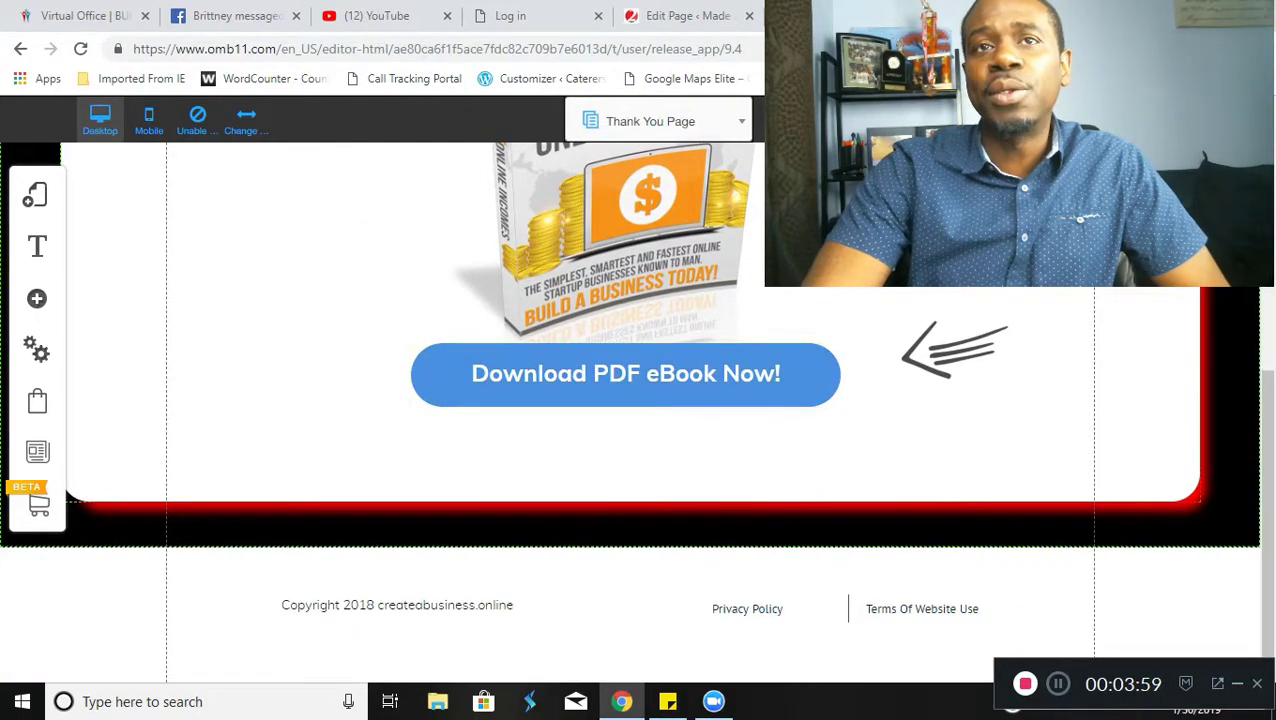
scroll(968, 316, "up", 3)
scroll(588, 581, "down", 1)
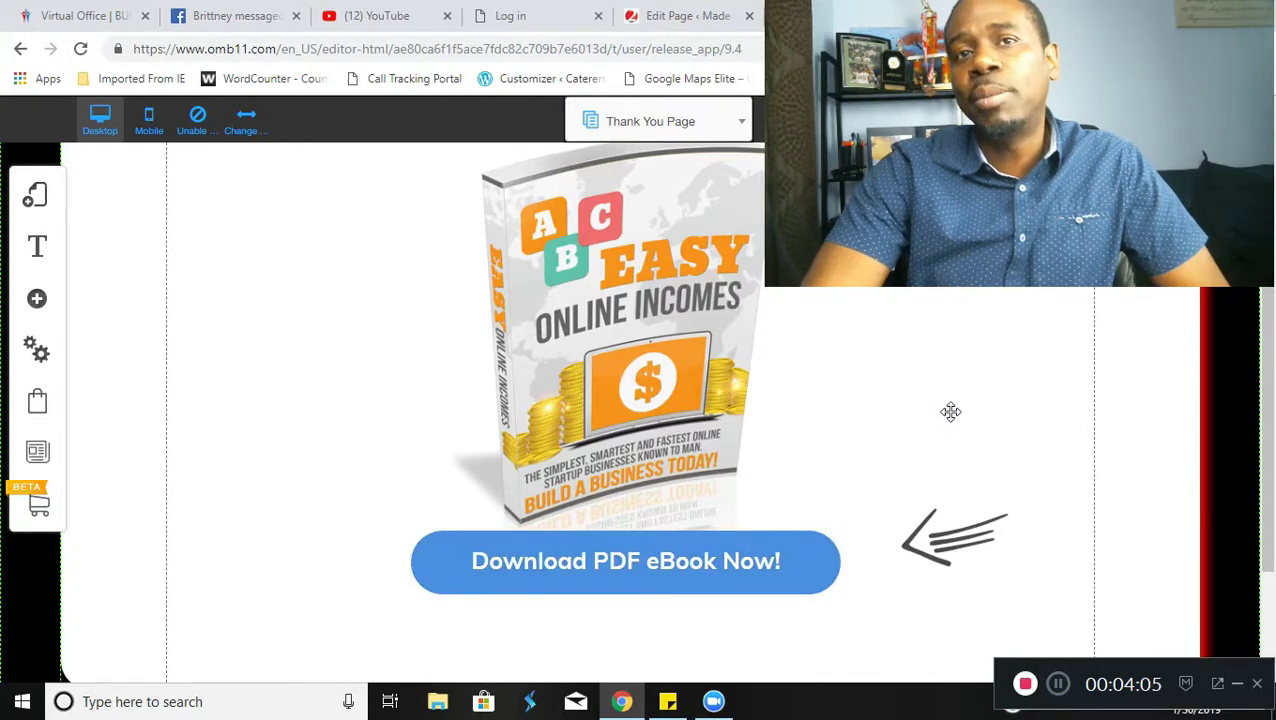
scroll(977, 421, "up", 3)
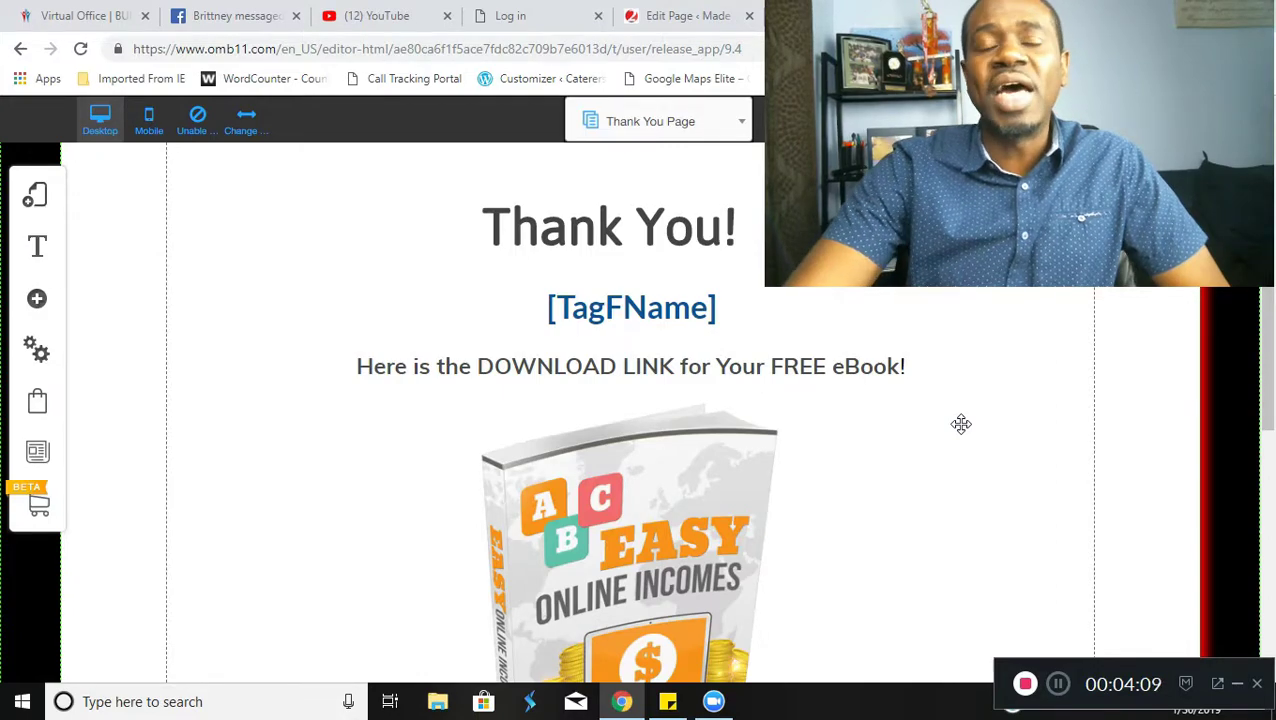
scroll(960, 430, "down", 2)
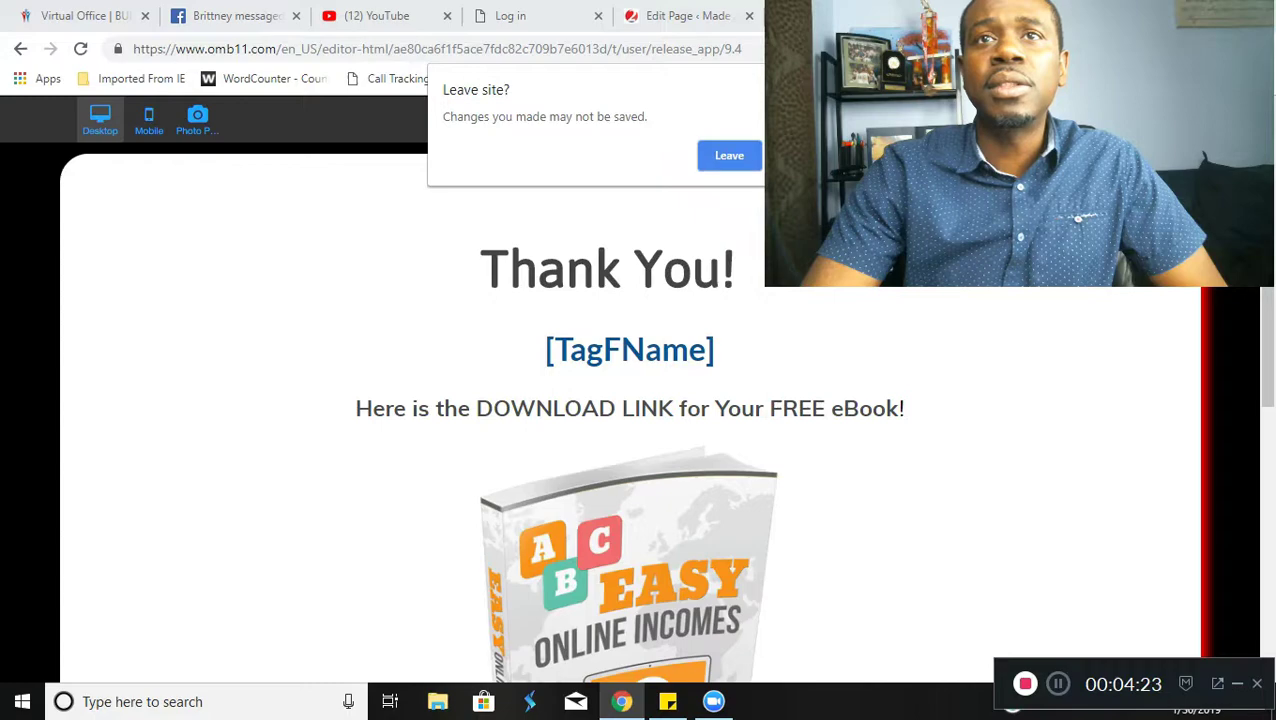
Step: Save the Thank You page changes, then close the page editor and leave it
key("Escape")
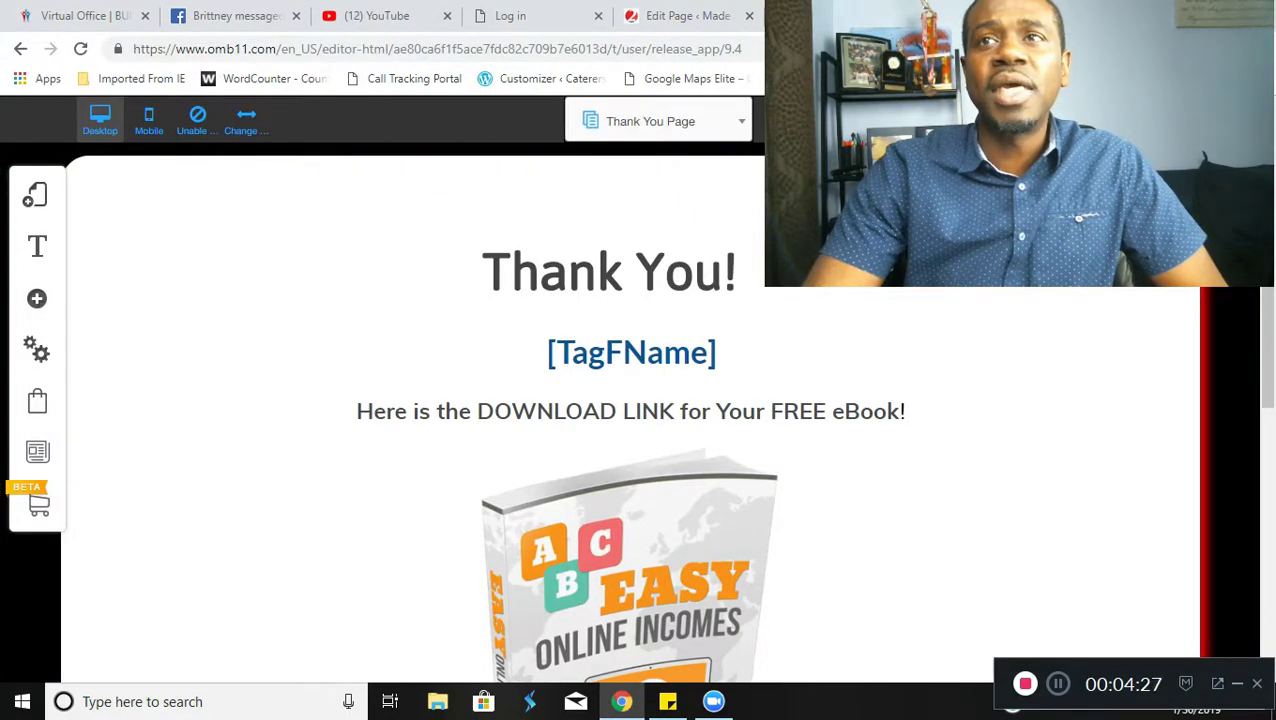
key("ctrl+s")
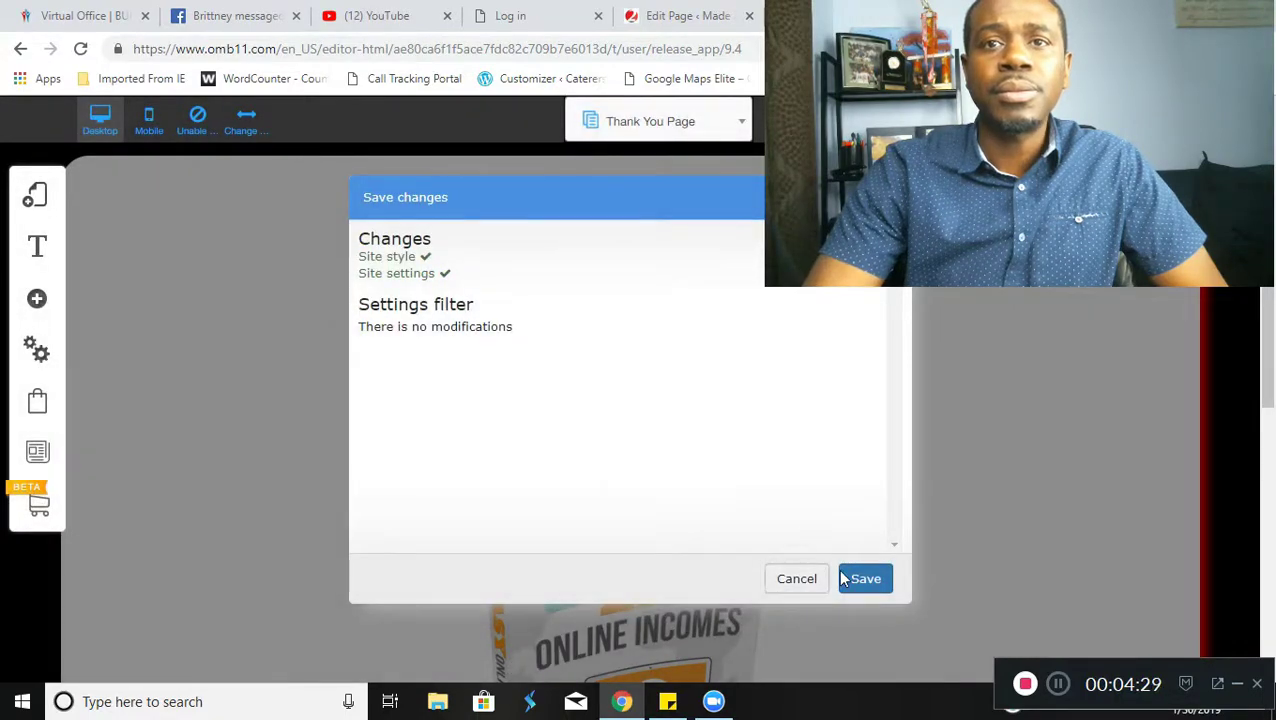
left_click(866, 589)
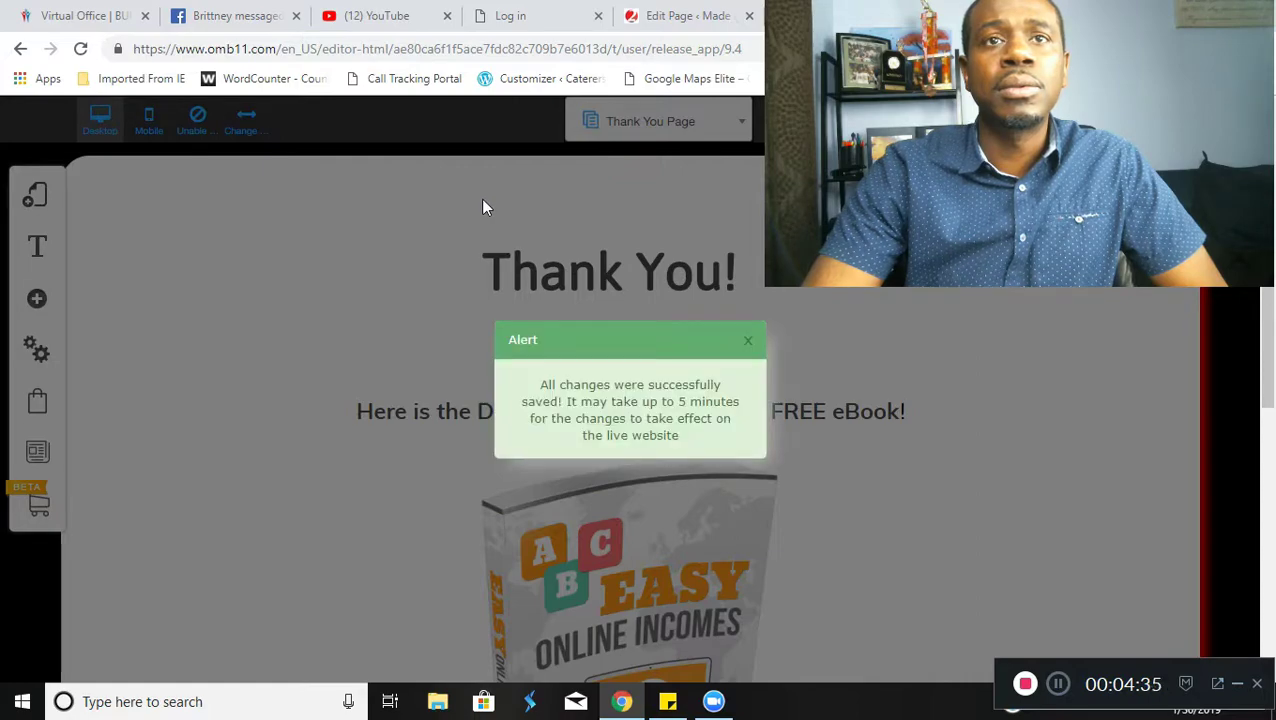
left_click(749, 344)
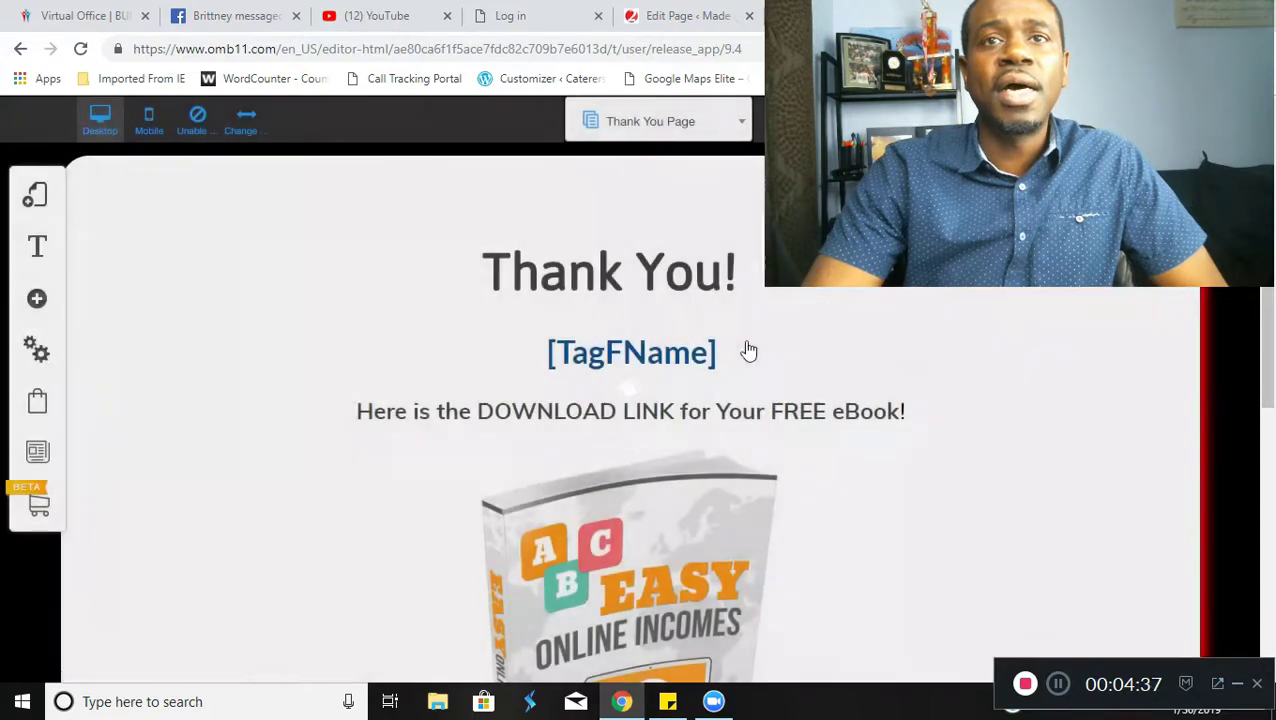
left_click(749, 15)
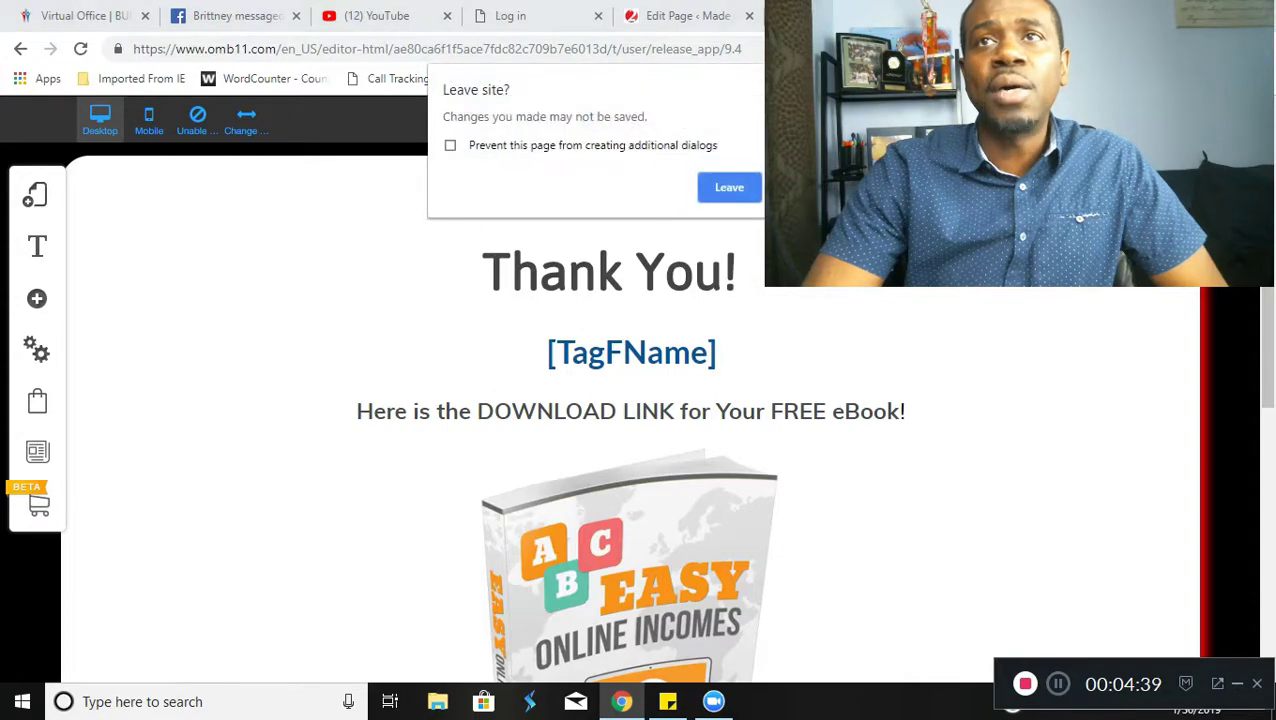
left_click(729, 188)
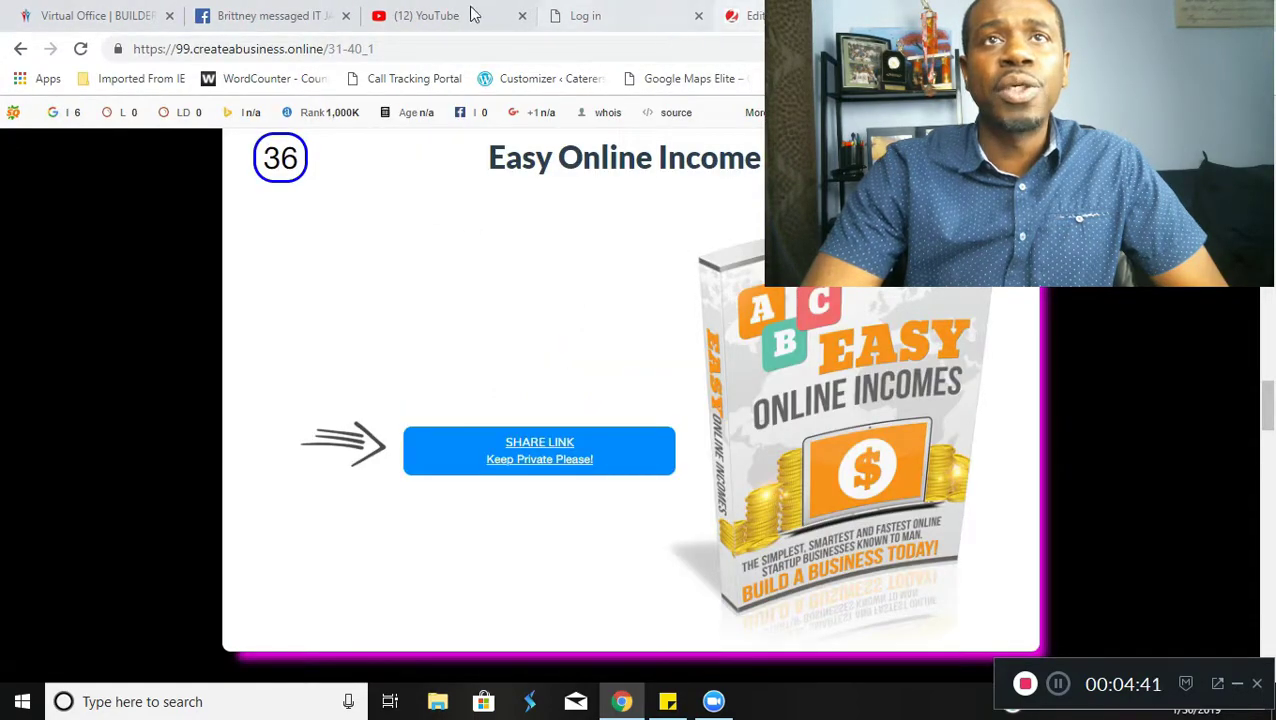
Step: Go to Builders > Drag and Drop Pixel Perfect > My sites in the Virtual Office
left_click(97, 14)
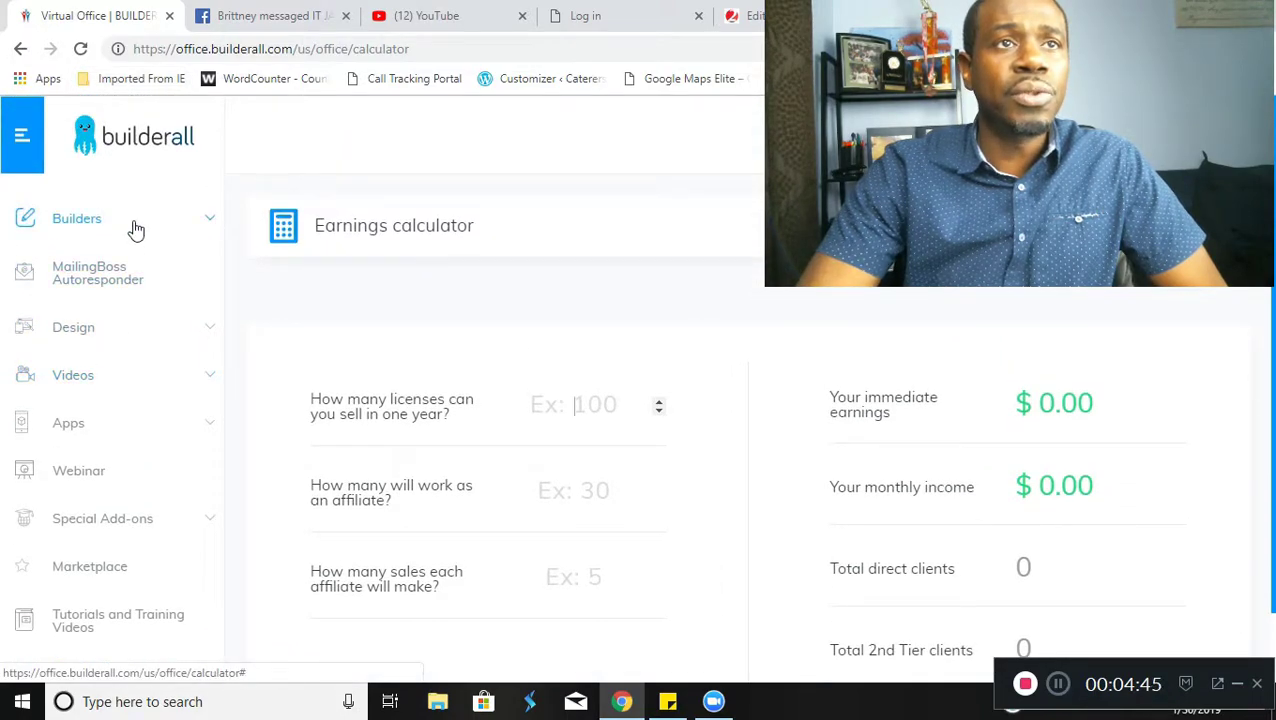
left_click(132, 224)
left_click(100, 282)
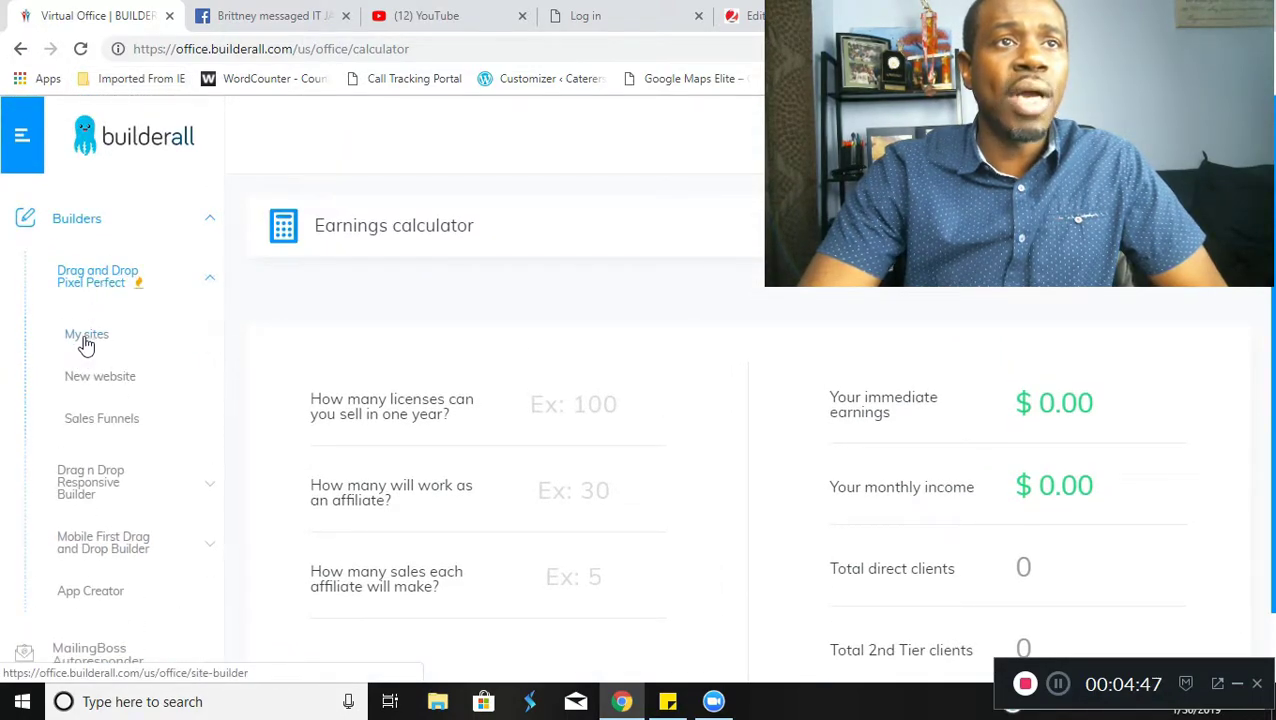
left_click(87, 338)
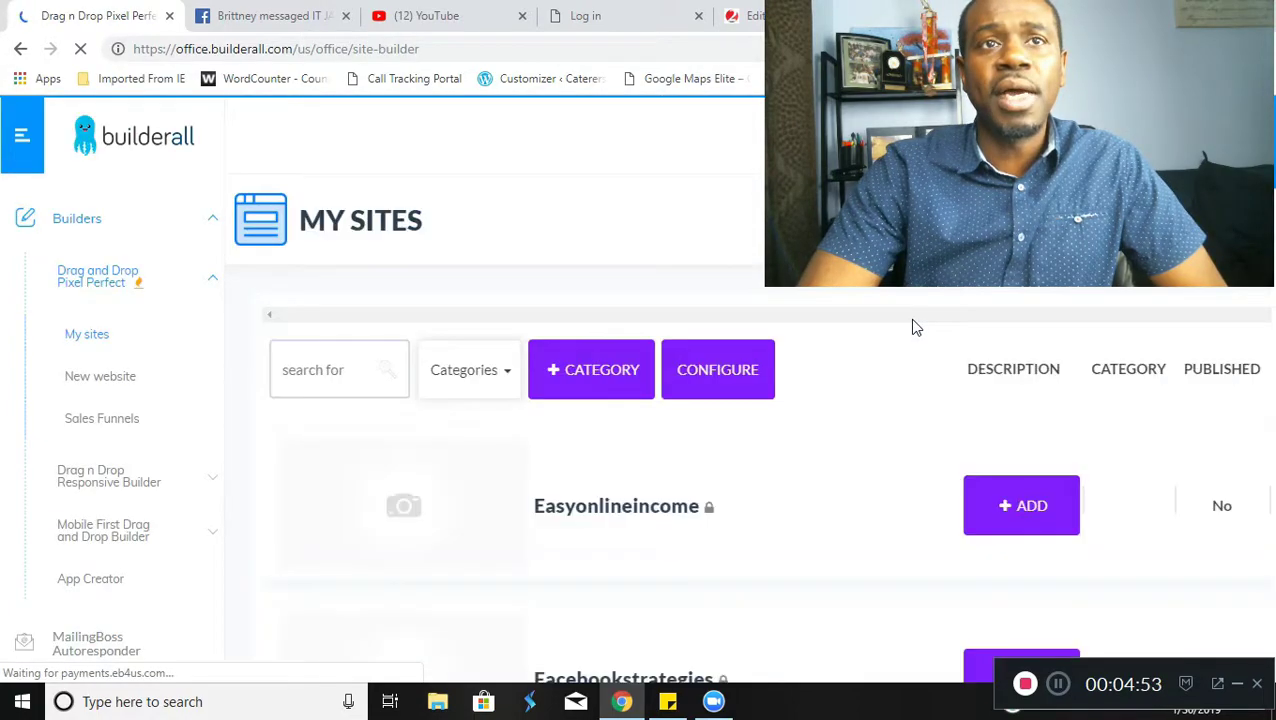
scroll(560, 335, "down", 3)
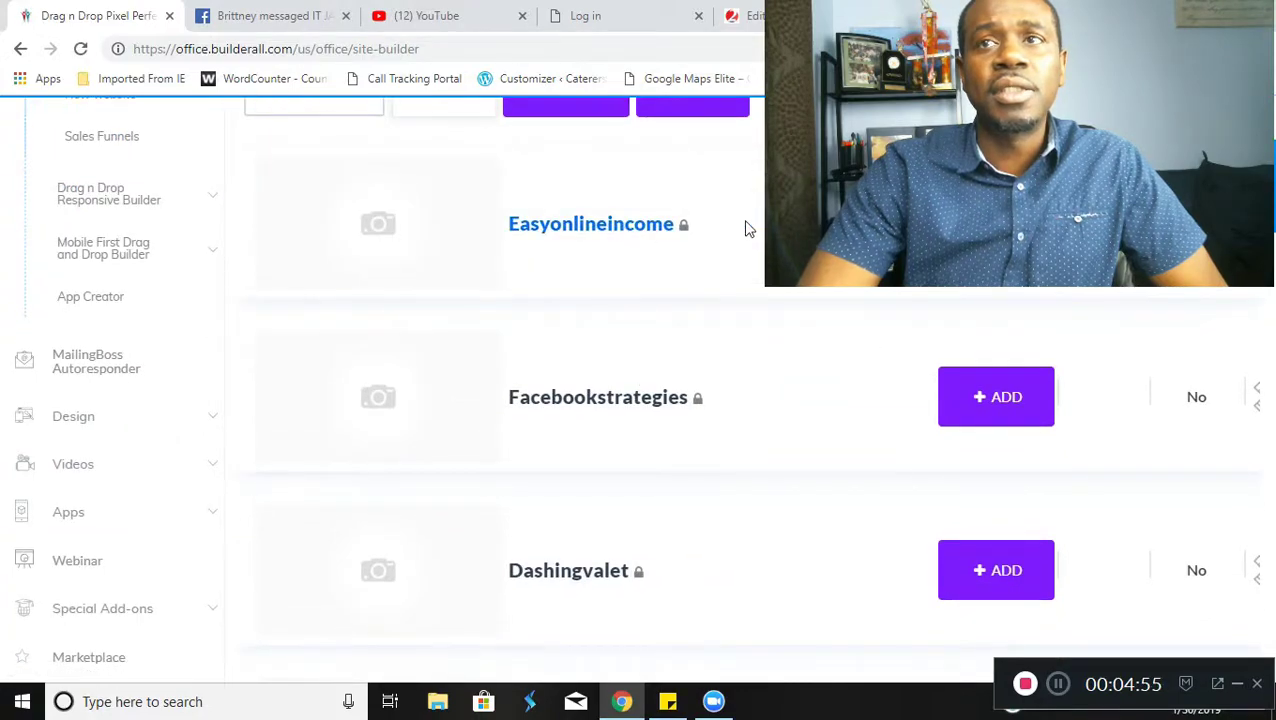
scroll(1000, 300, "up", 3)
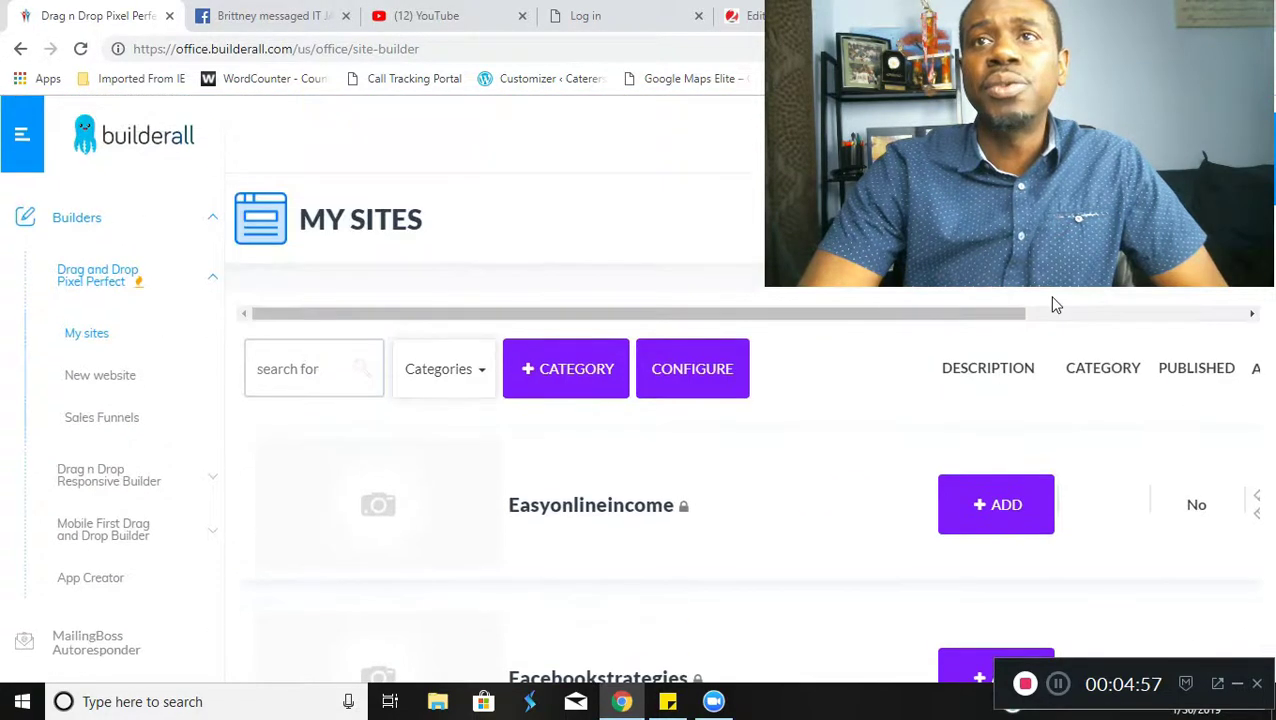
left_click_drag(1028, 313, 1218, 362)
scroll(1191, 412, "down", 2)
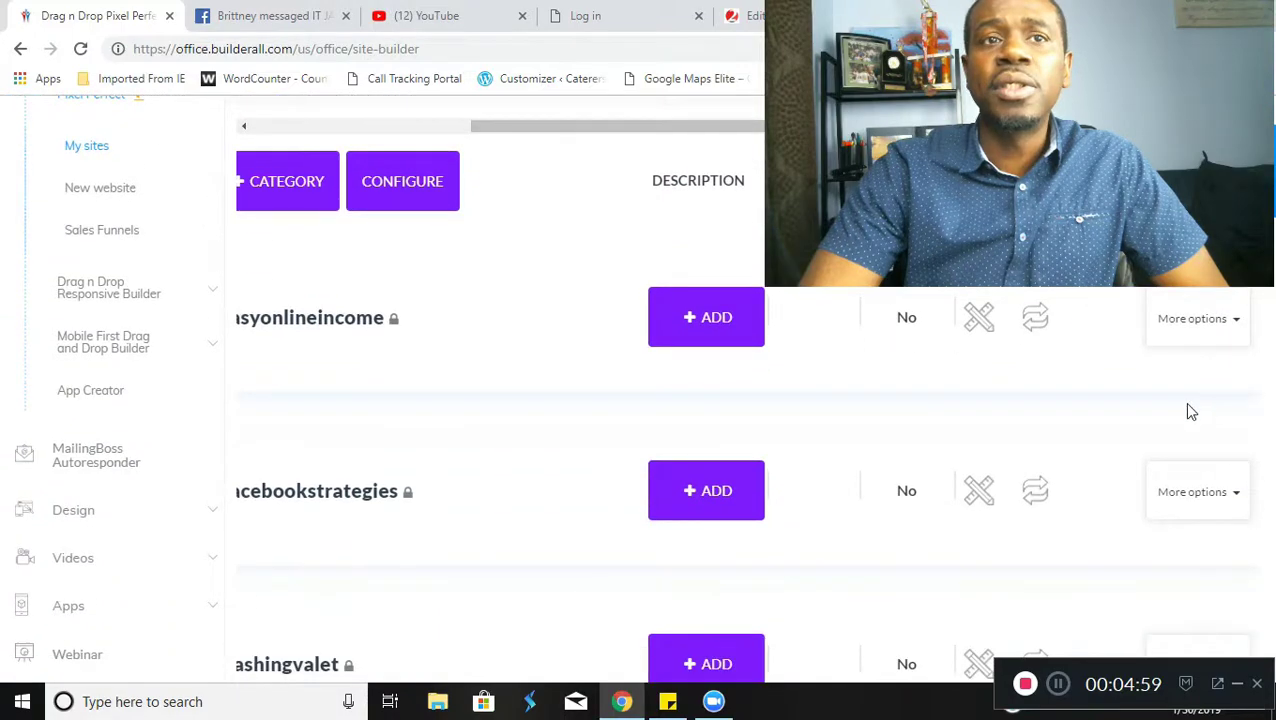
Step: Publish the Easyonlineincome site and copy its link address
left_click(1227, 320)
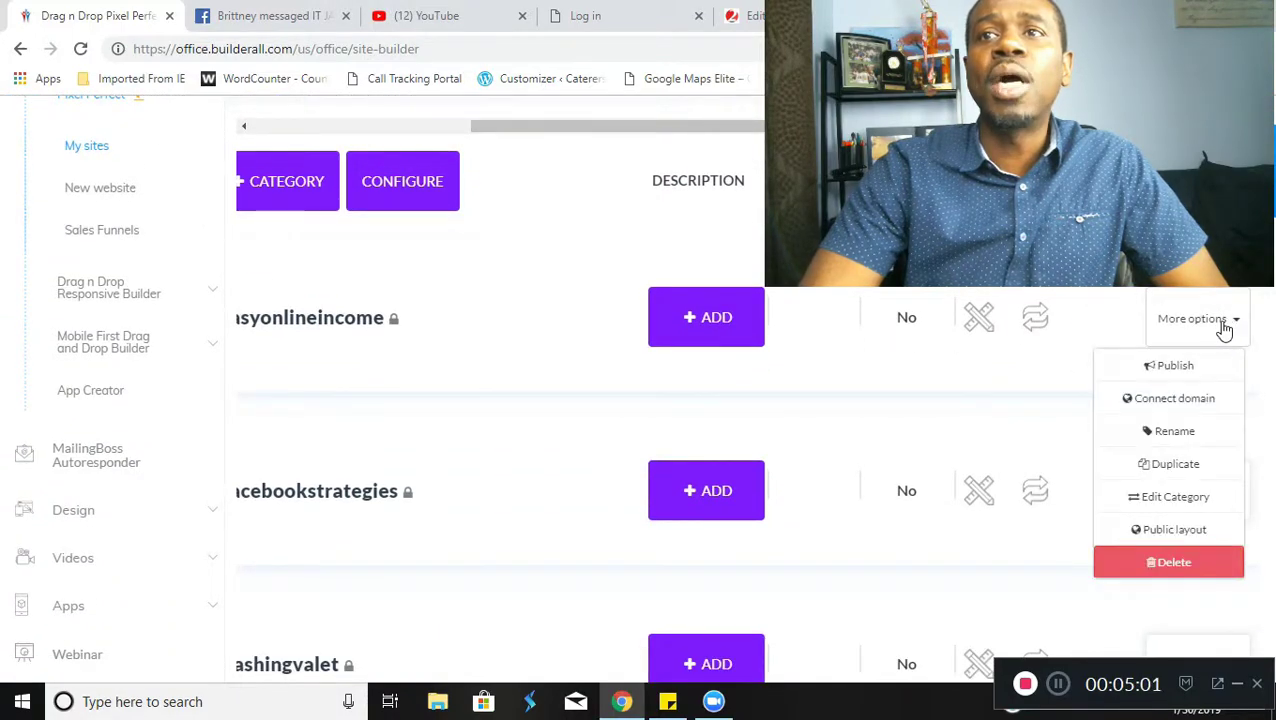
left_click(1186, 368)
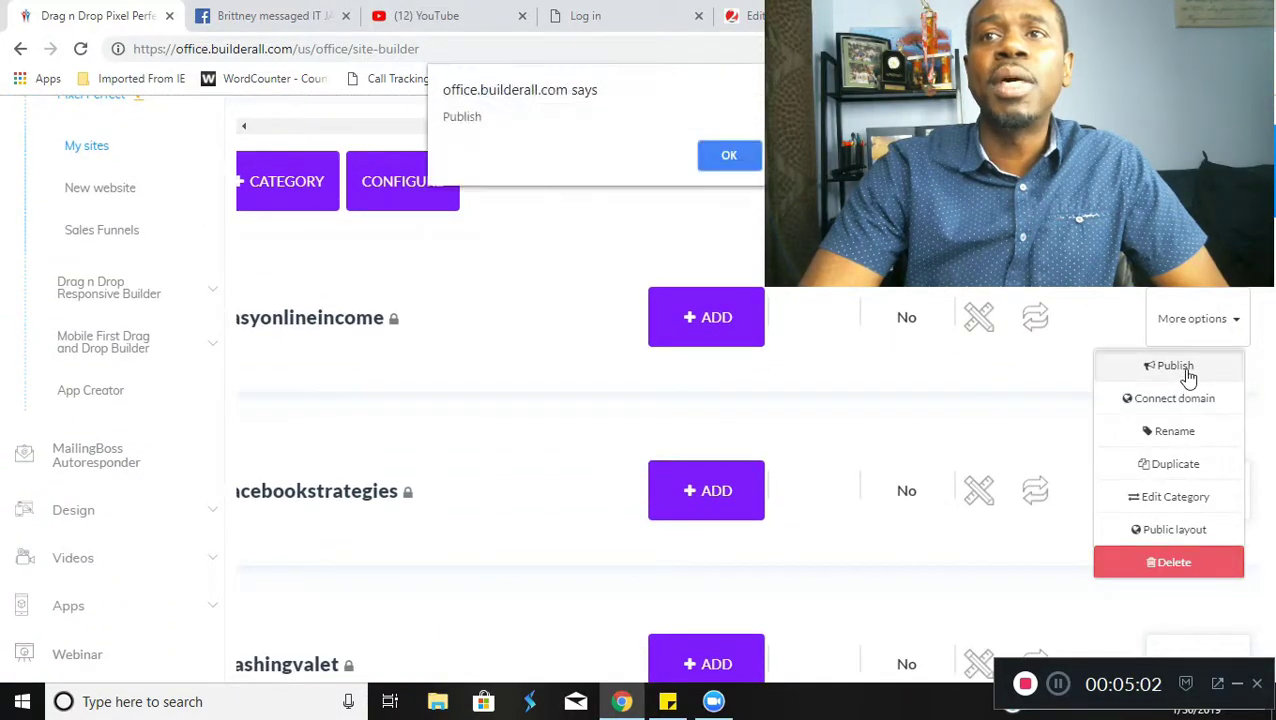
left_click(731, 157)
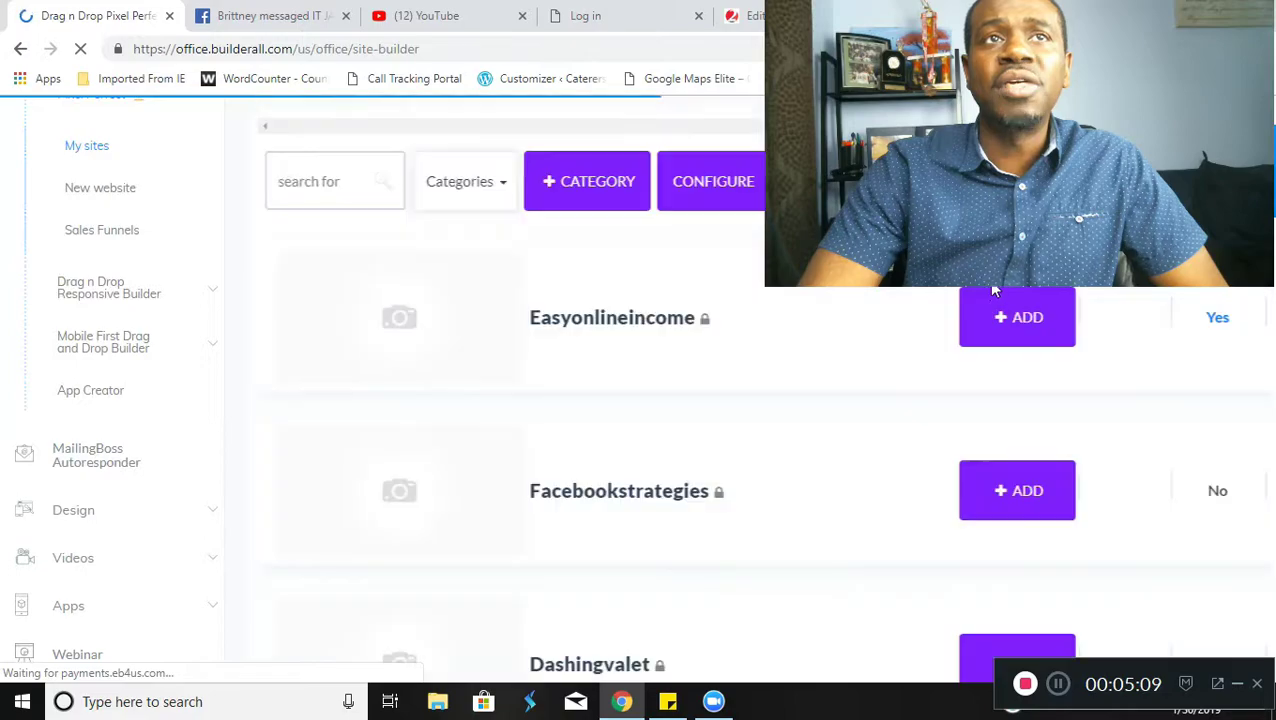
right_click(603, 318)
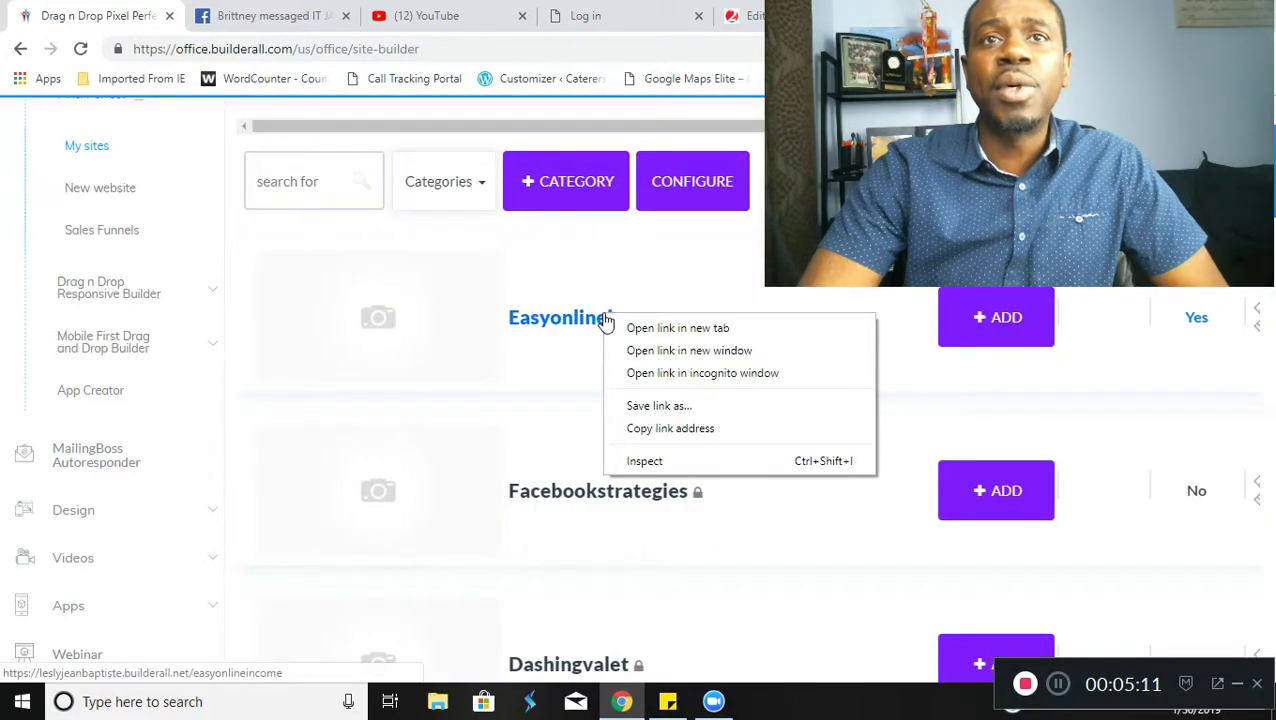
left_click(697, 430)
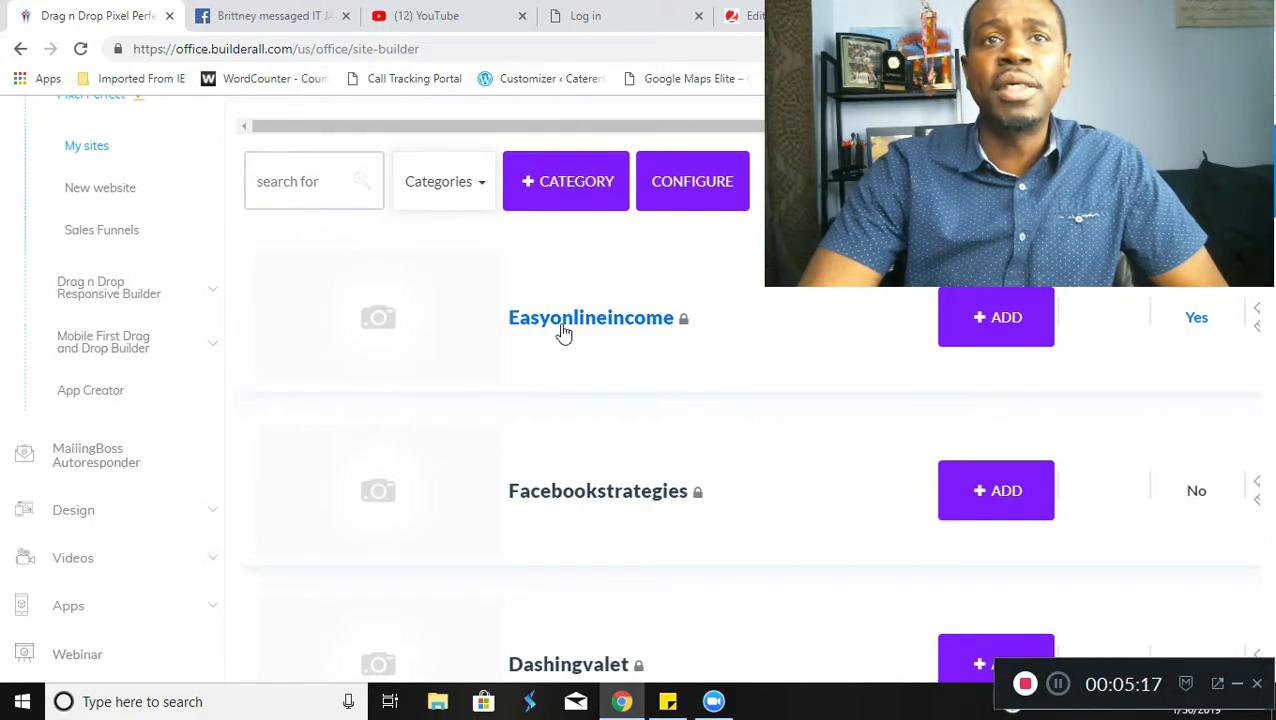
Step: Load the copied site address in a new Chrome tab to view the live opt-in page
key("ctrl+t")
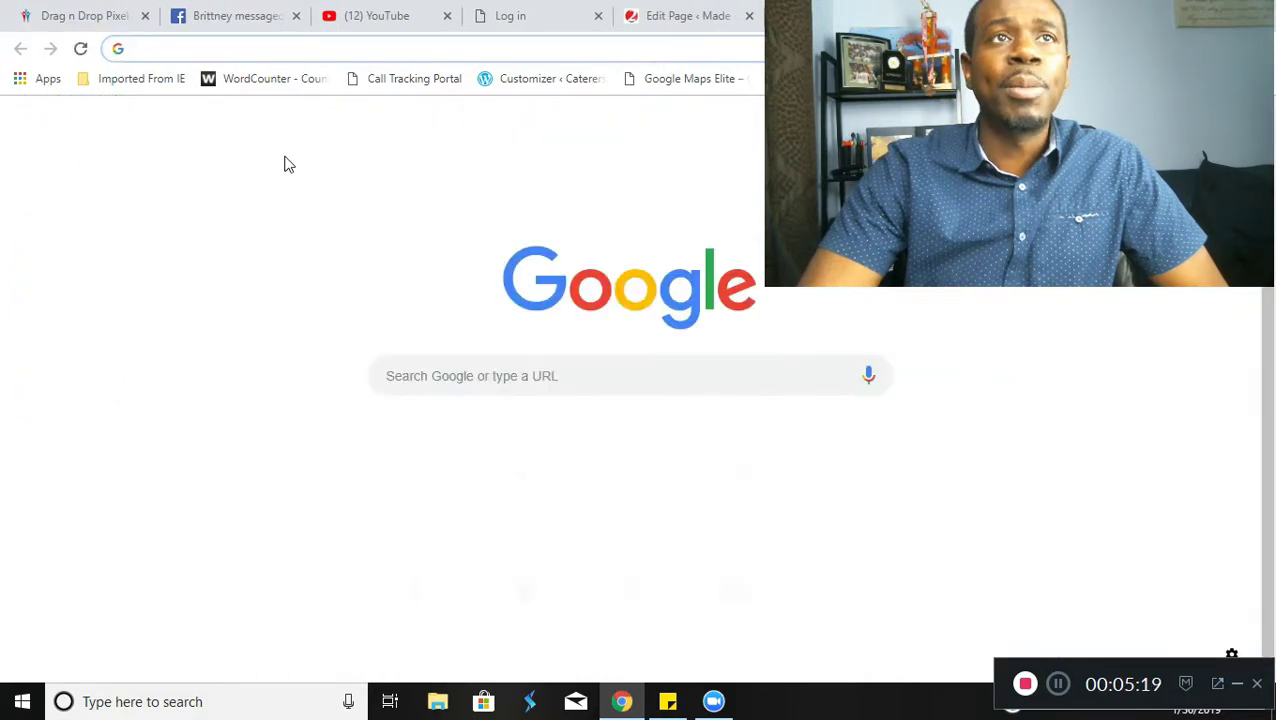
right_click(217, 49)
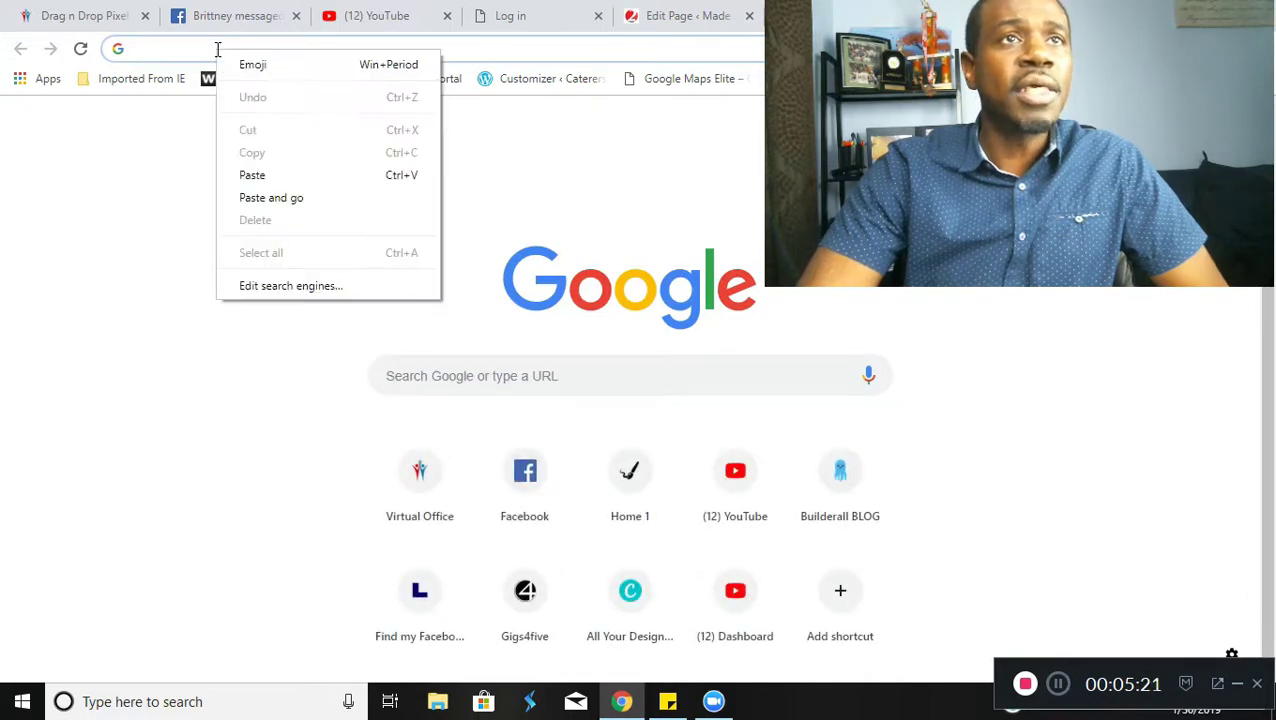
left_click(288, 176)
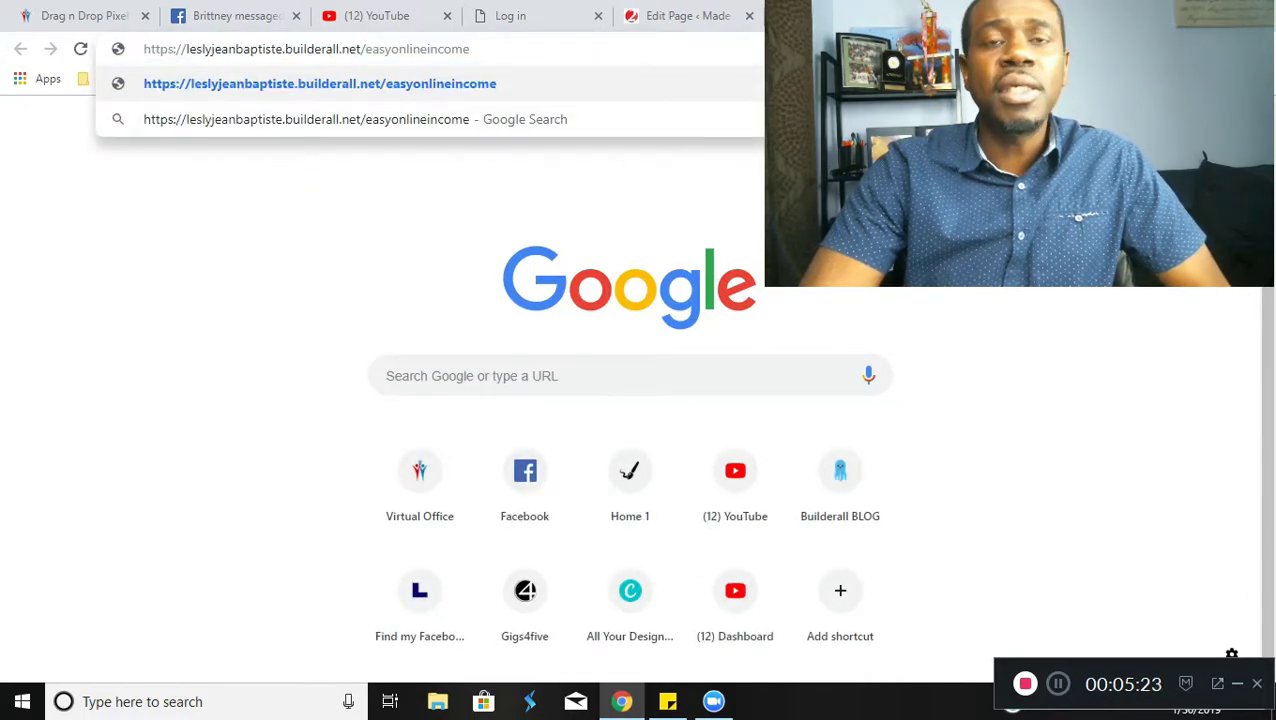
key("Return")
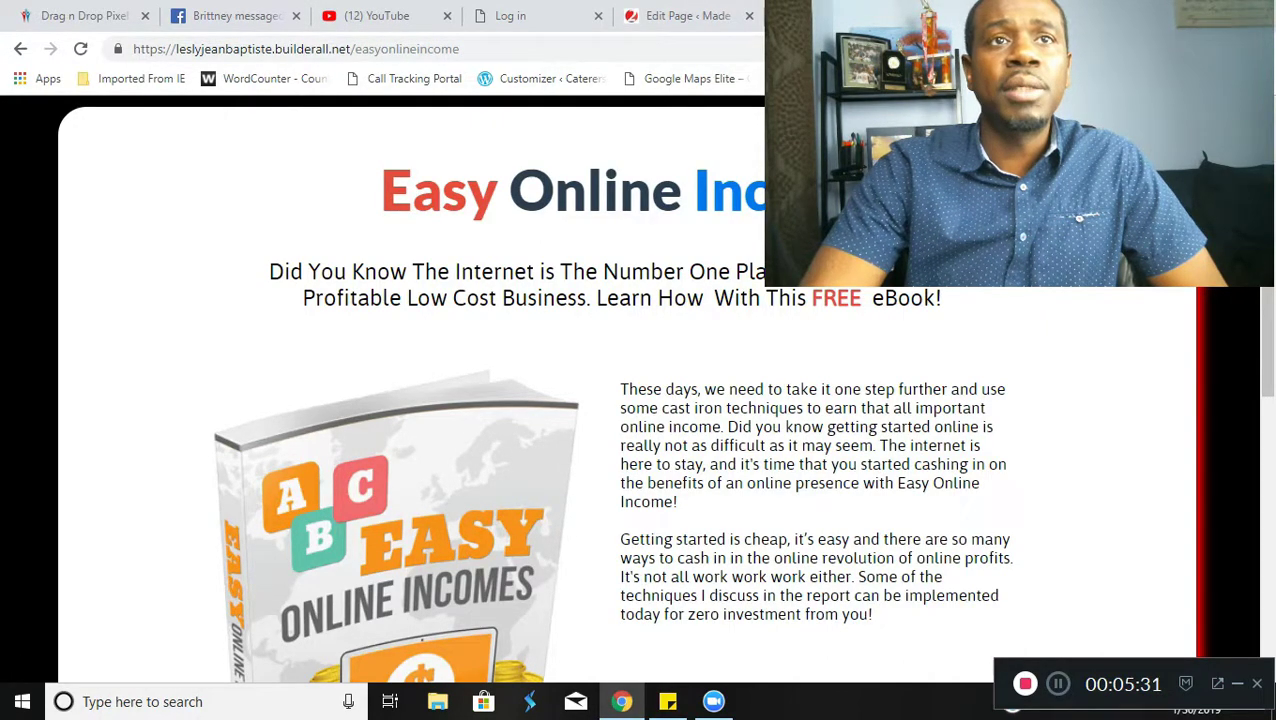
Step: Autofill the live opt-in form's first name and email, then submit 'Get My FREE eBook!'
scroll(1108, 300, "down", 5)
left_click(715, 290)
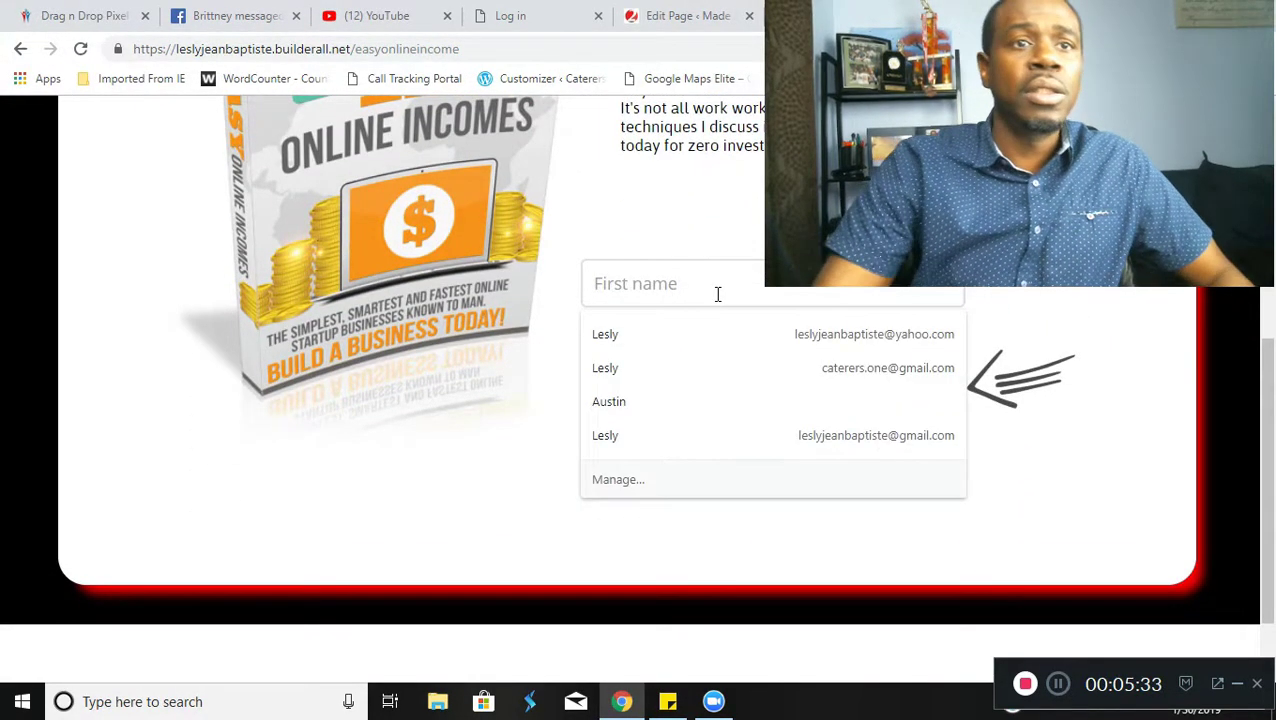
left_click(708, 330)
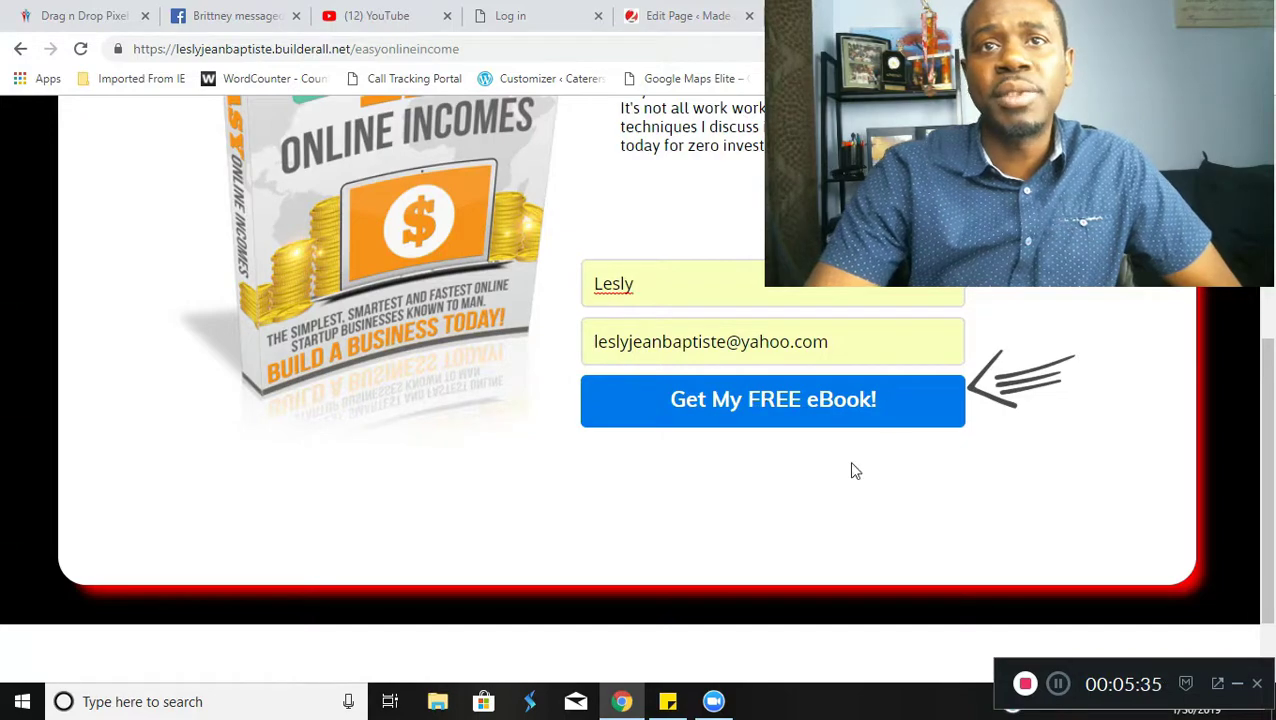
left_click(780, 410)
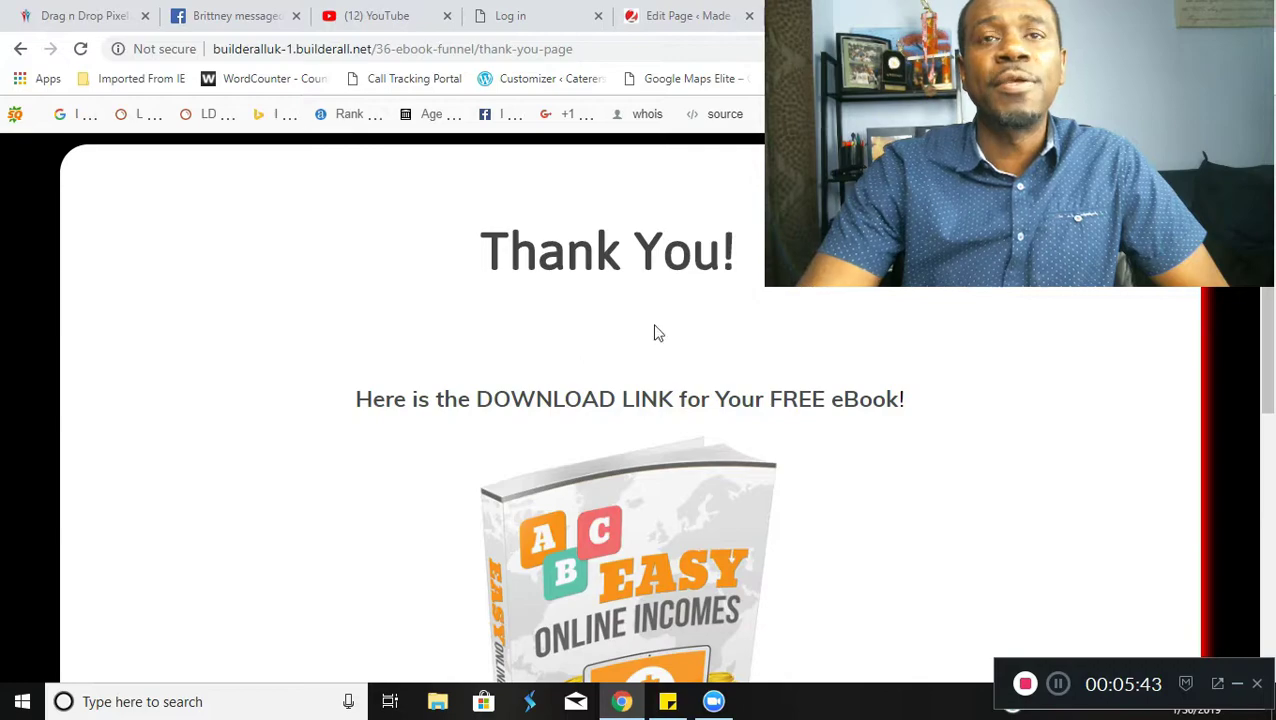
Step: Open the eBook PDF 2485836.pdf with the Thank You page's 'Download PDF eBook Now!' button
scroll(893, 300, "down", 1)
scroll(896, 297, "up", 1)
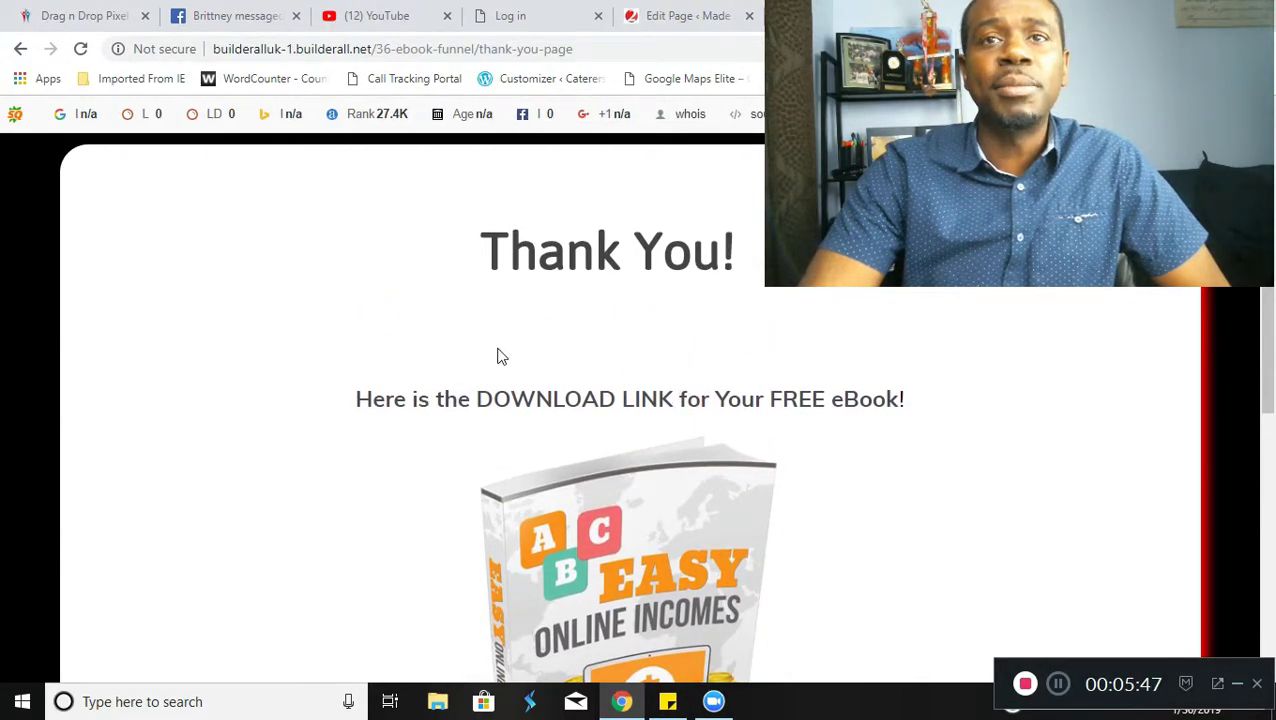
scroll(990, 380, "down", 1)
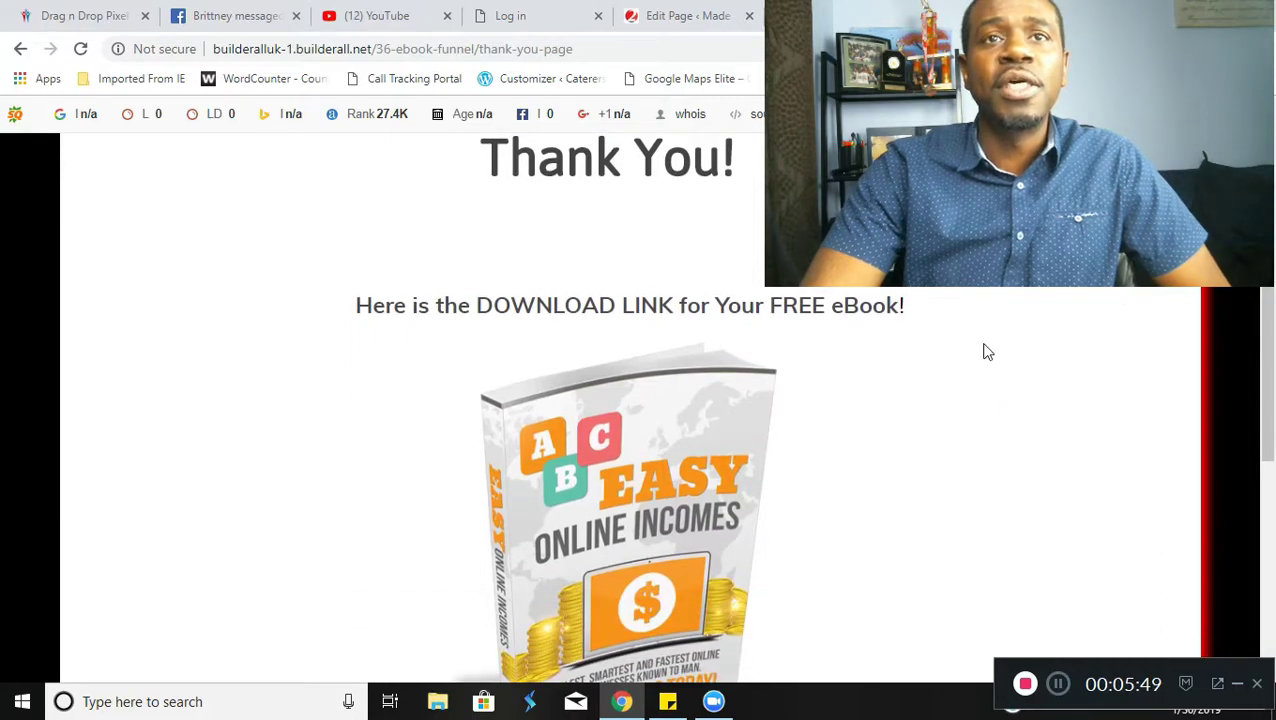
scroll(898, 341, "down", 4)
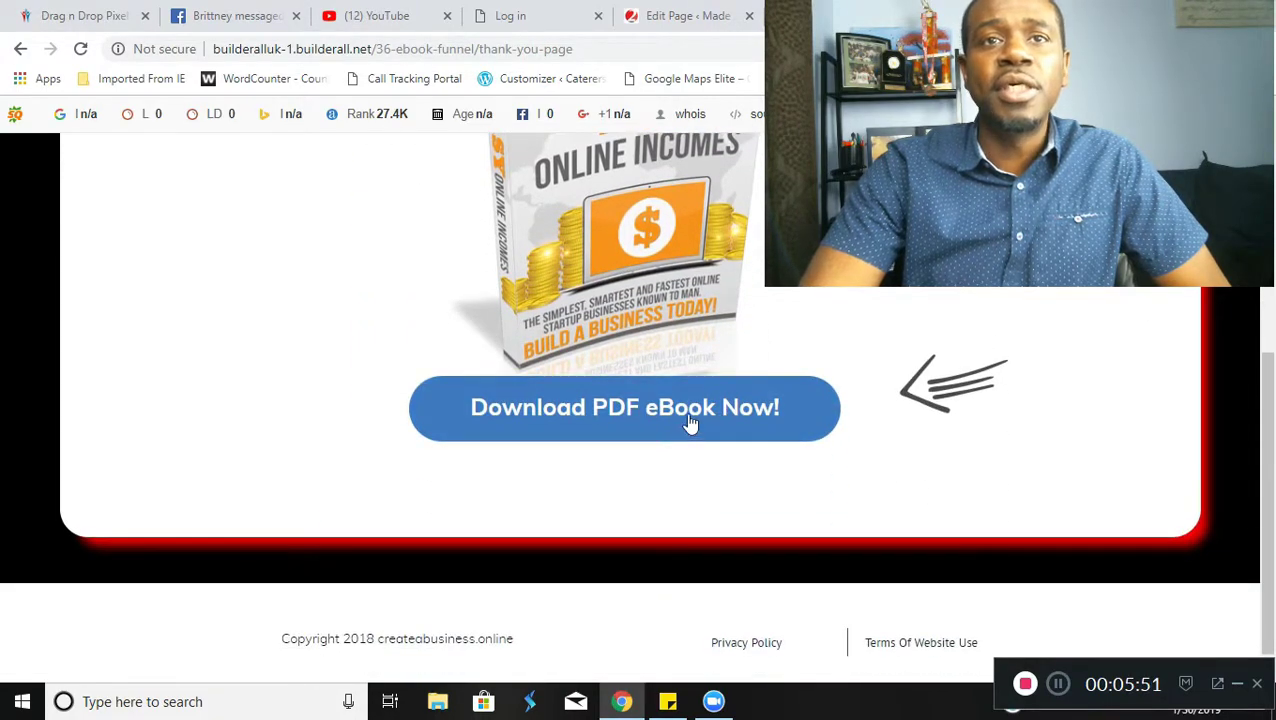
left_click(660, 422)
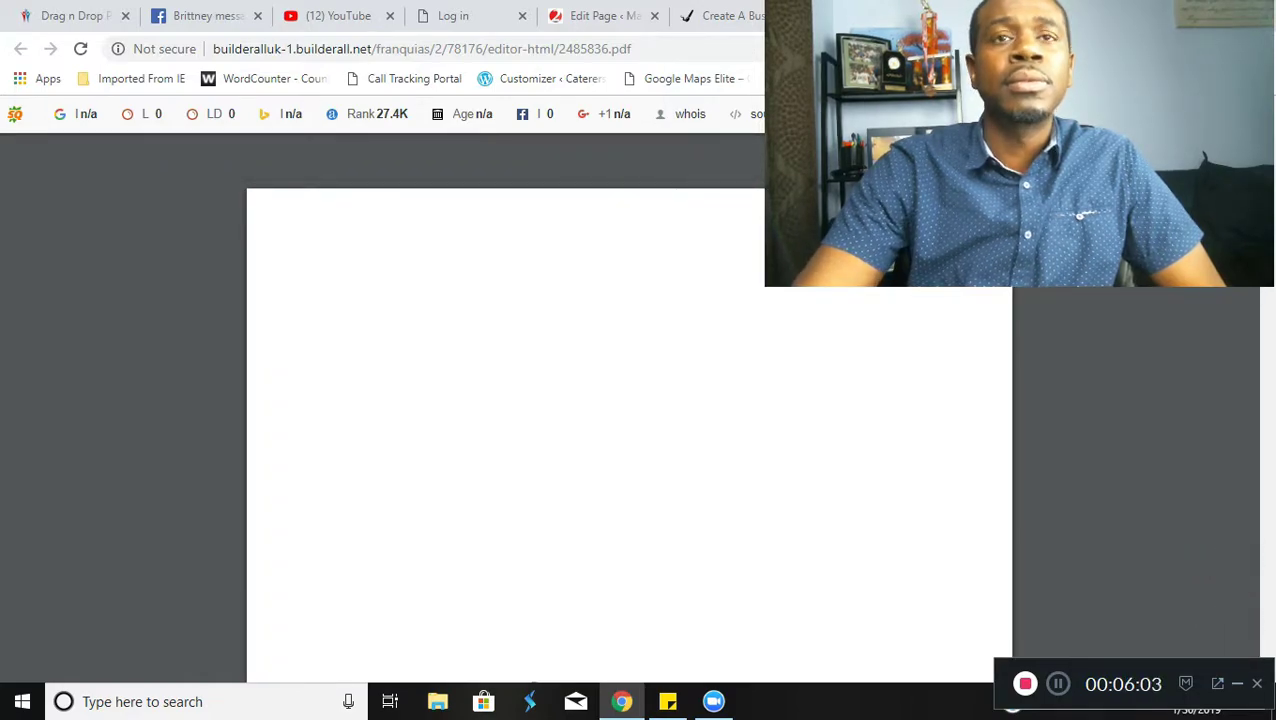
Step: Scroll through the Easy Online Income PDF pages, then close its tab to return
scroll(629, 400, "down", 5)
scroll(629, 400, "up", 2)
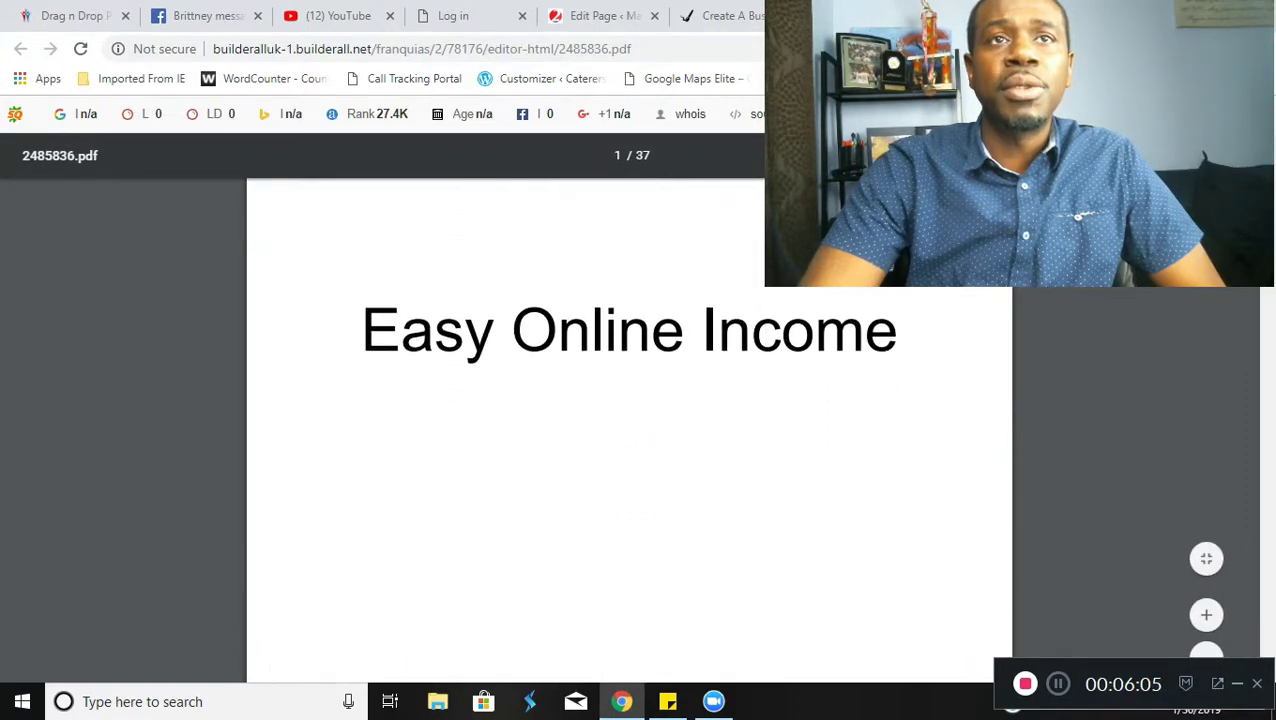
scroll(629, 400, "down", 6)
scroll(629, 400, "down", 15)
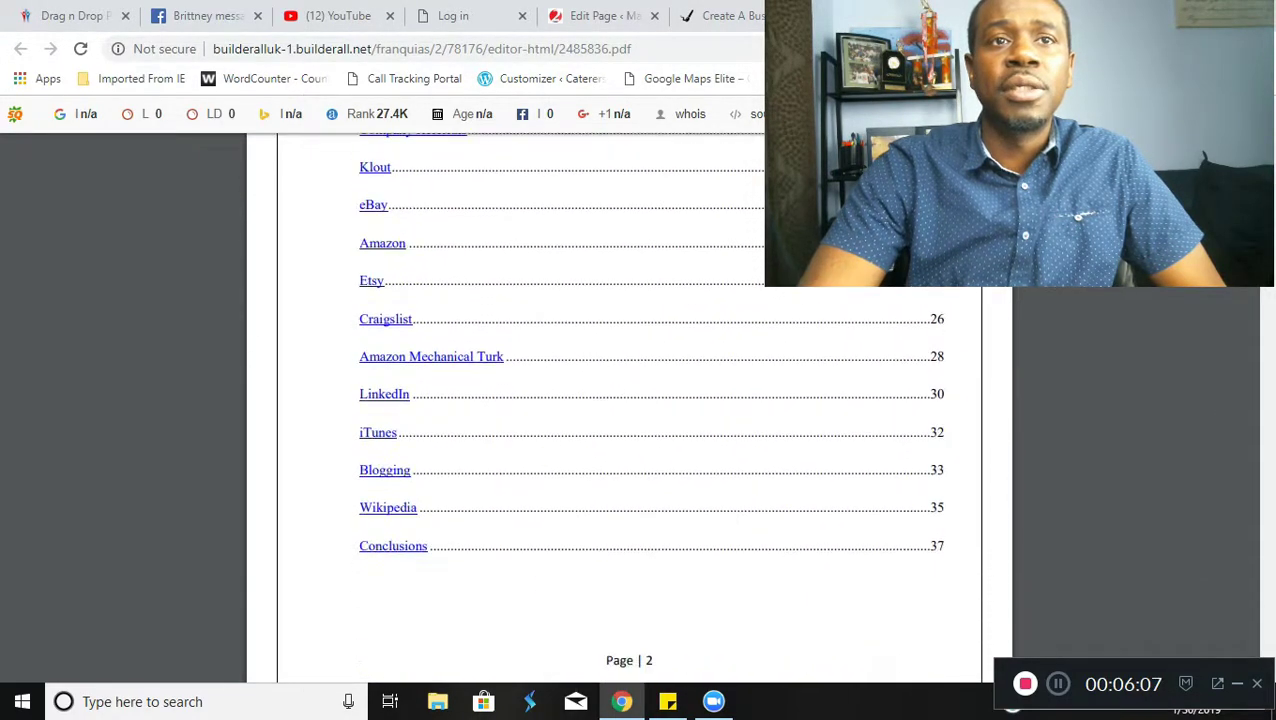
scroll(629, 400, "down", 16)
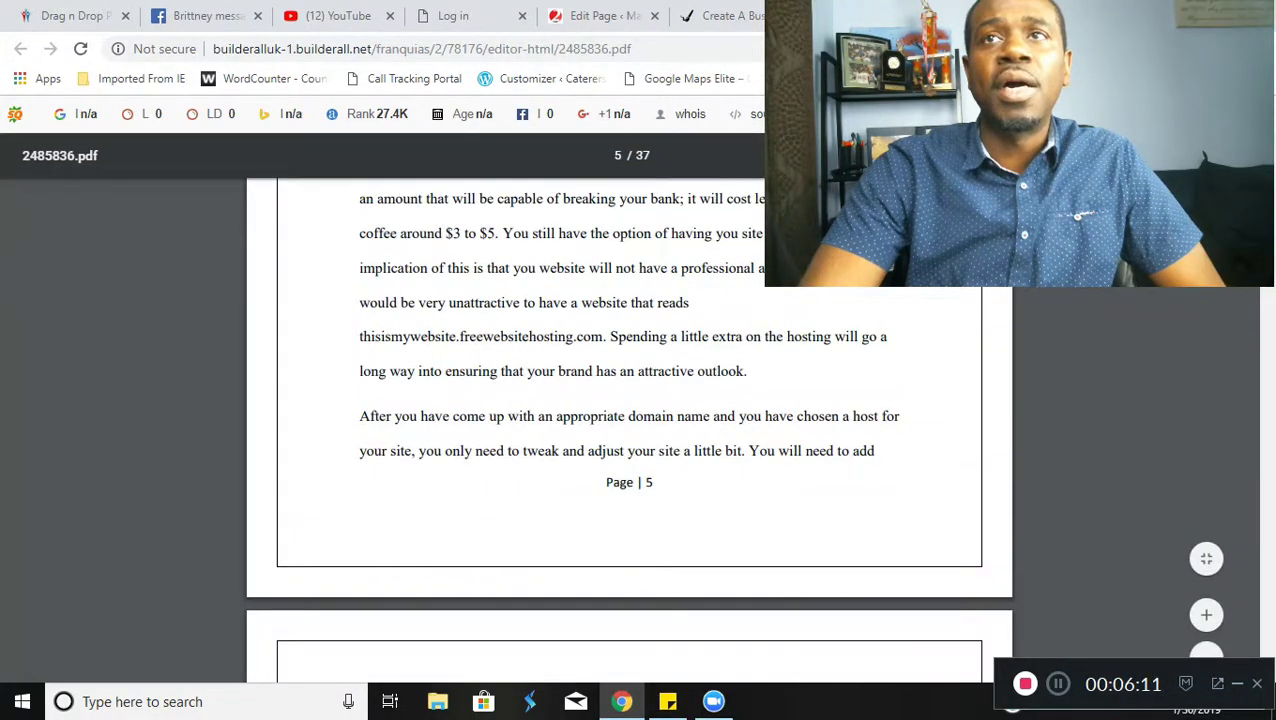
scroll(1075, 352, "up", 5)
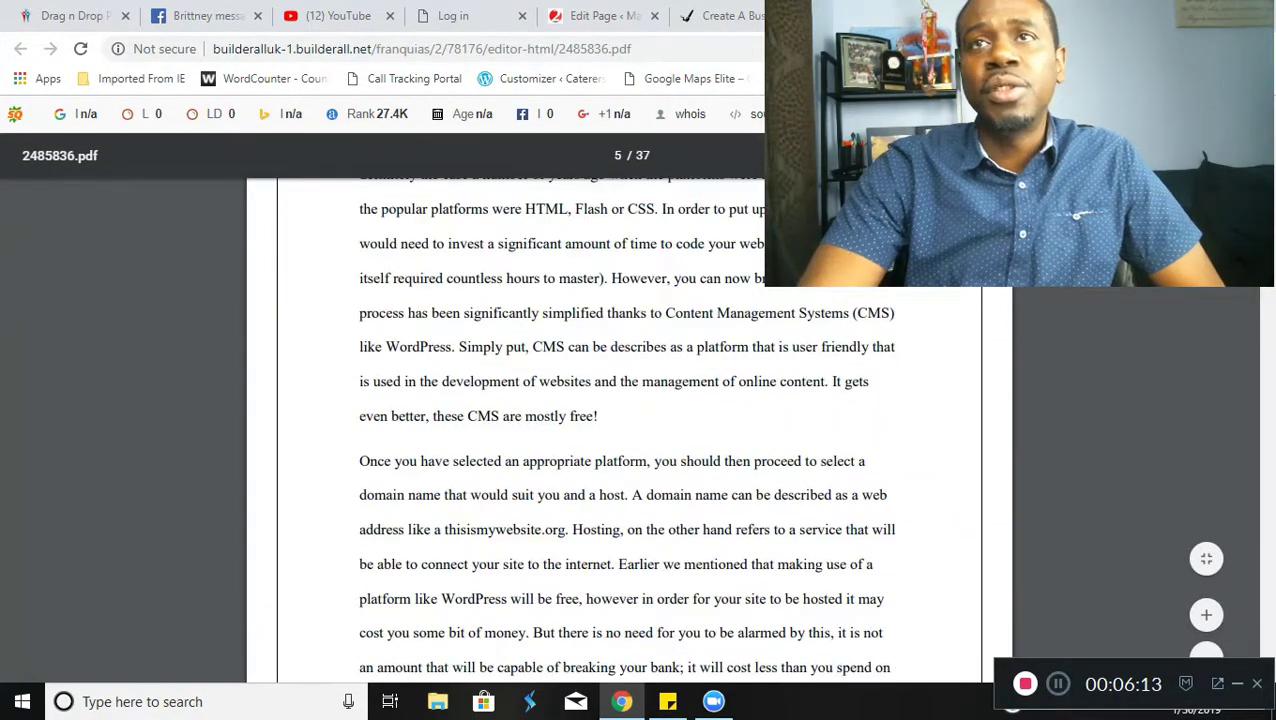
scroll(1104, 354, "up", 4)
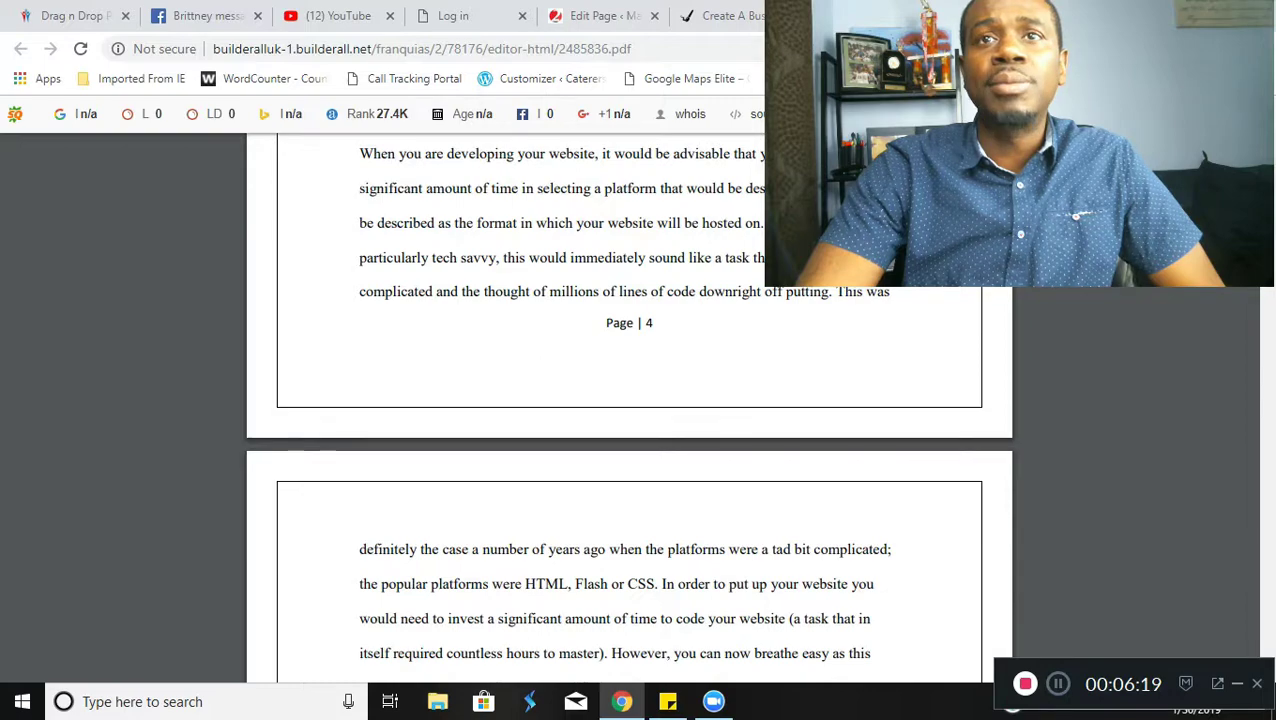
key("ctrl+w")
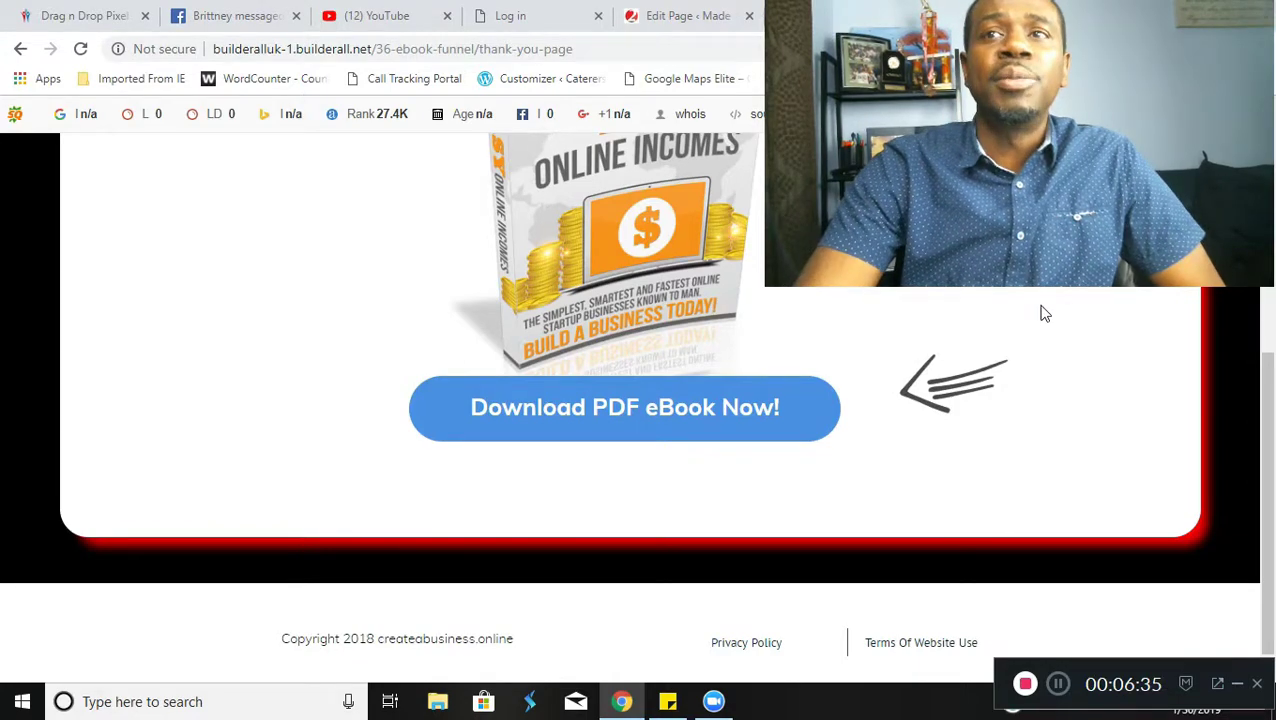
Step: Switch back to the Builderall 'Drag n Drop Pixel Perfect' tab showing My Sites
scroll(1042, 314, "up", 4)
scroll(1045, 318, "down", 3)
scroll(1045, 320, "up", 3)
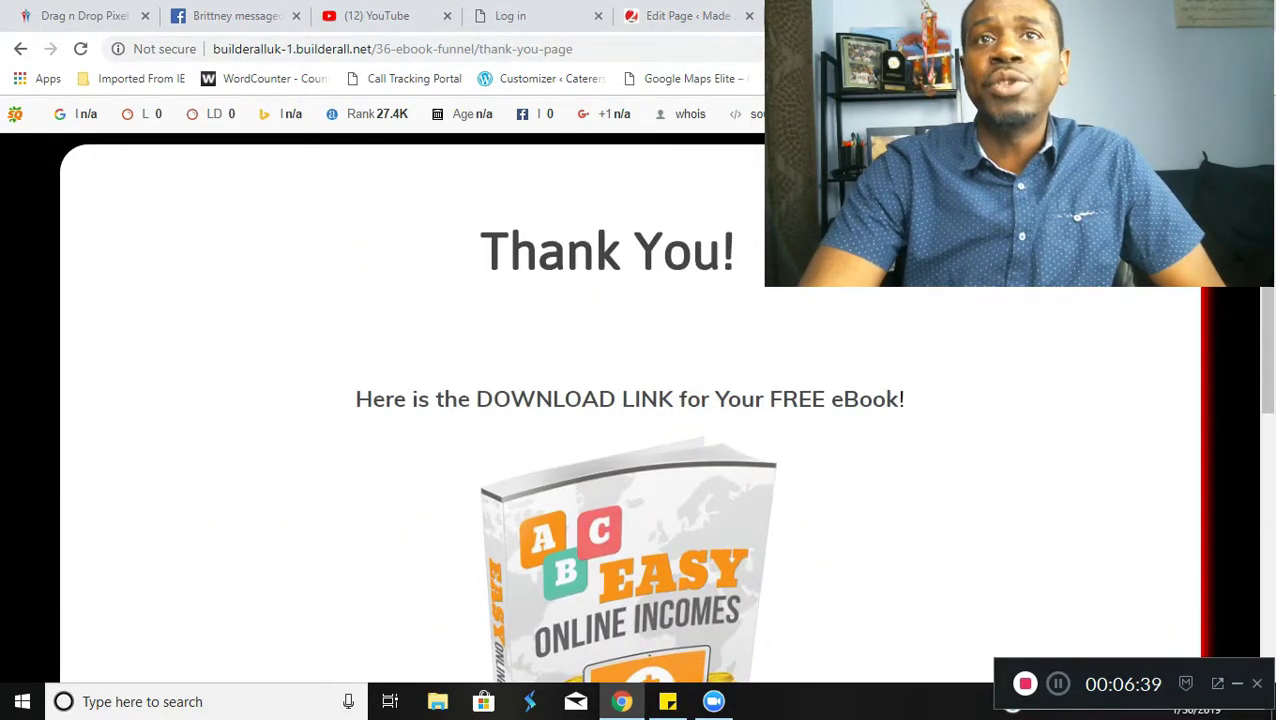
key("alt+Tab")
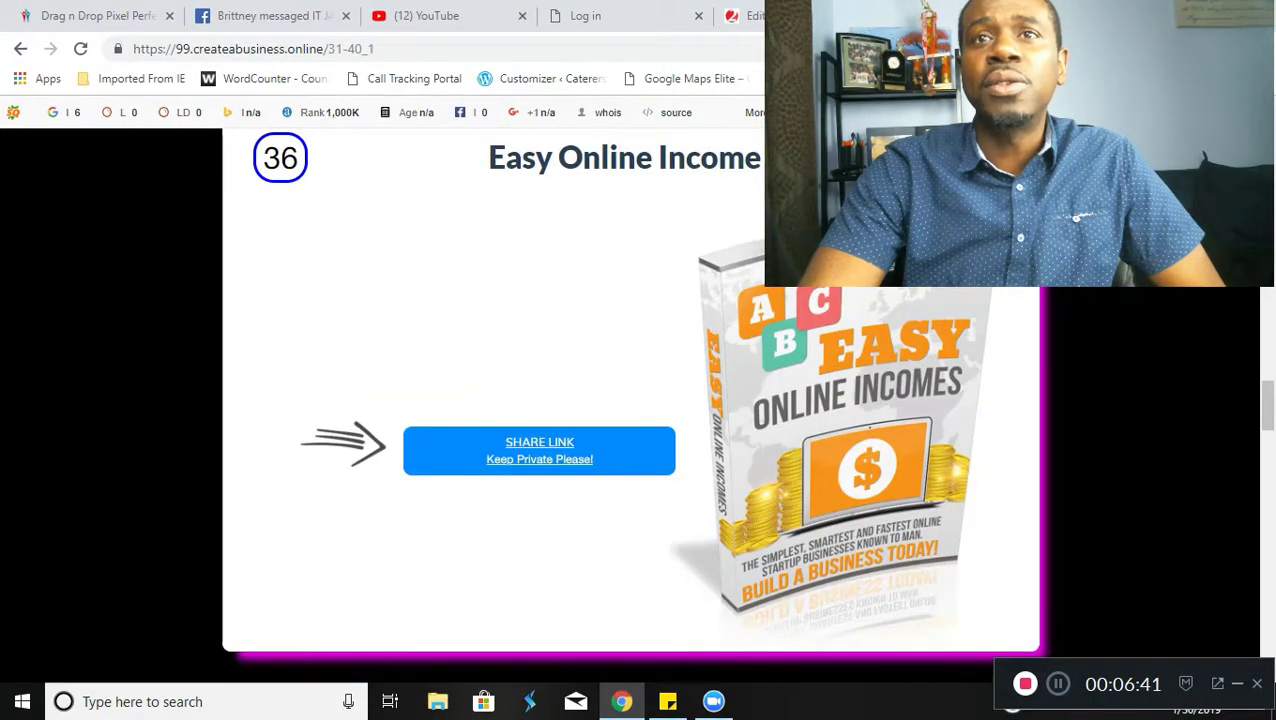
key("ctrl+w")
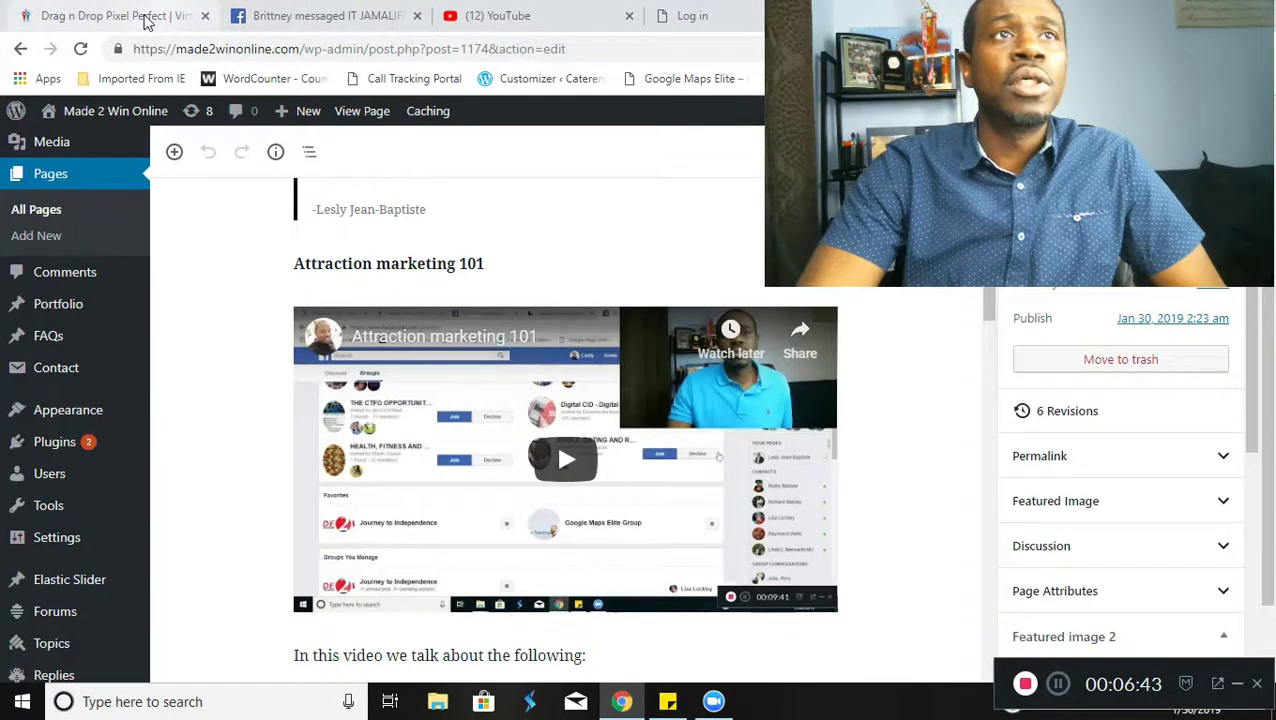
left_click(148, 17)
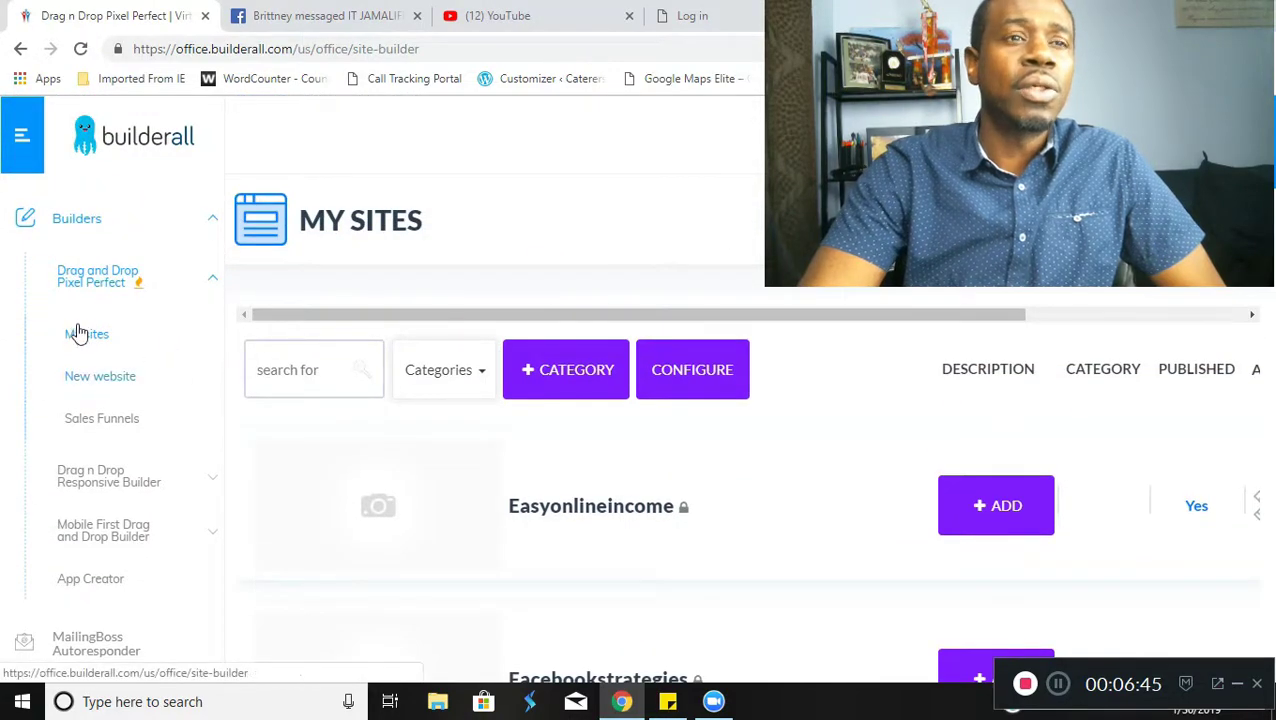
Step: Launch MailingBoss from the sidebar's MailingBoss Autoresponder section via 'ACCESS MAILINGBOSS'
scroll(93, 405, "down", 3)
left_click(96, 368)
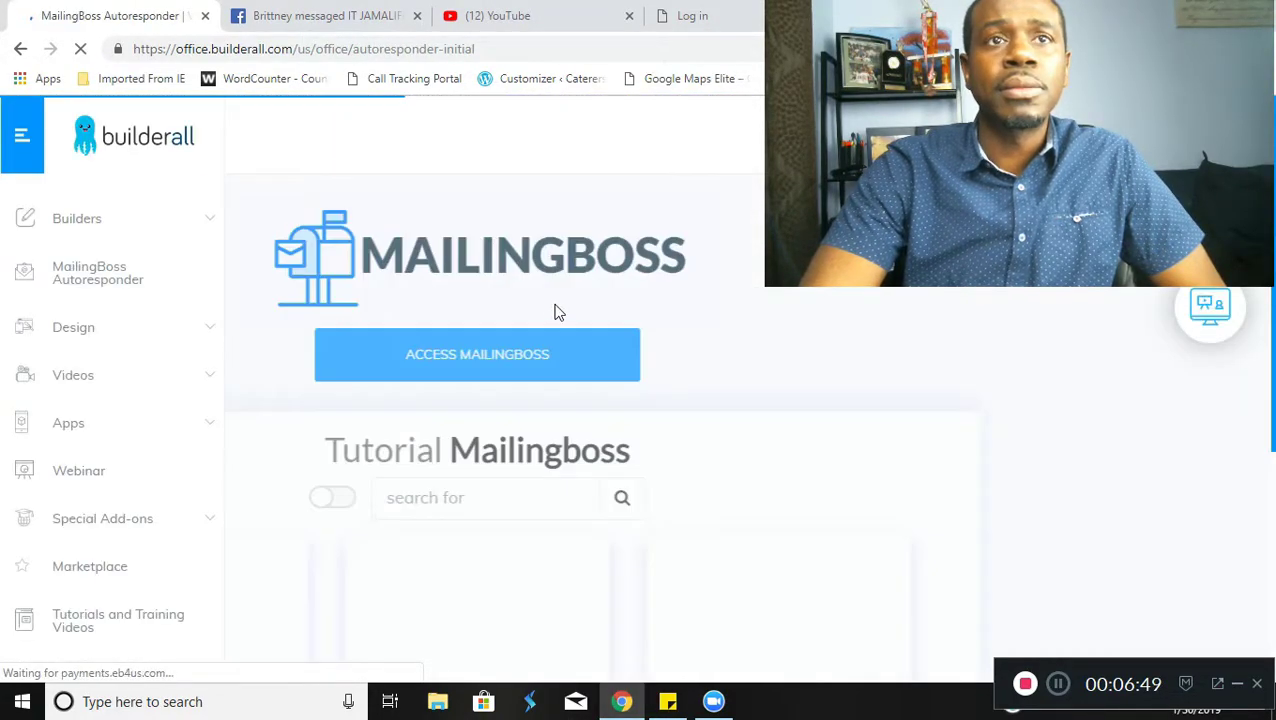
left_click(697, 354)
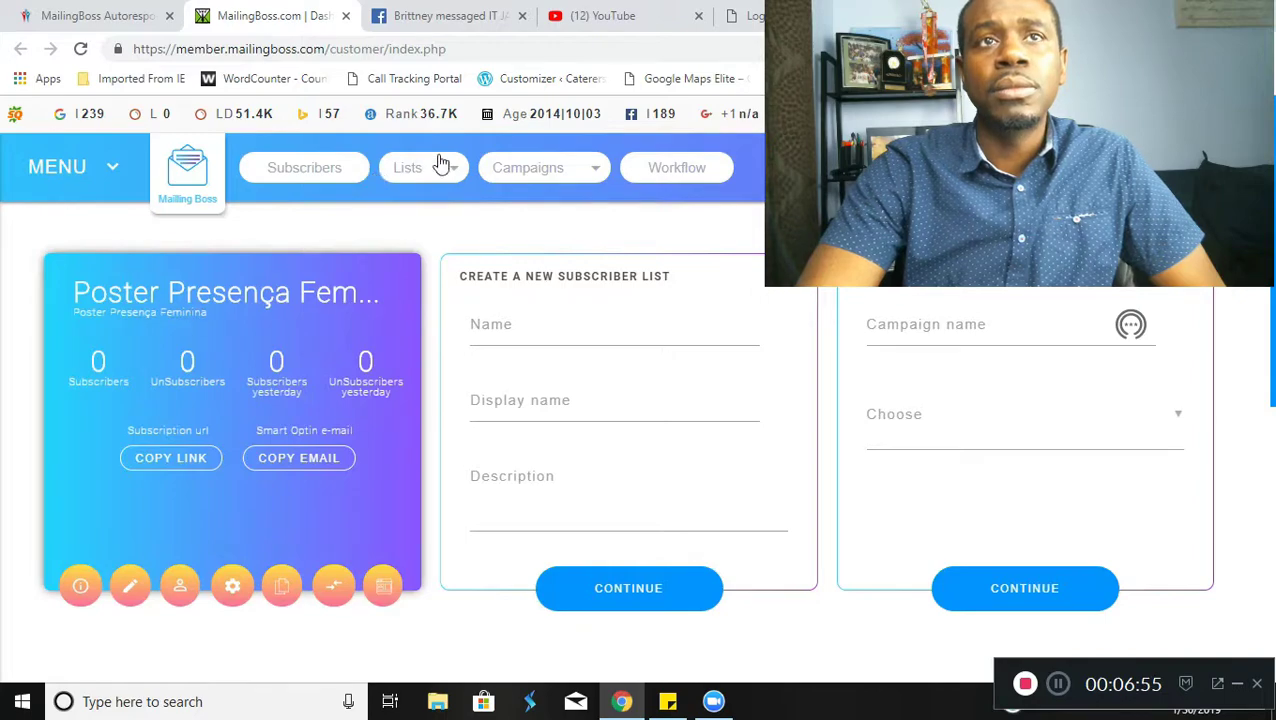
Step: Locate the eBook Funnel #37 list under Lists and view its one confirmed subscriber
left_click(452, 173)
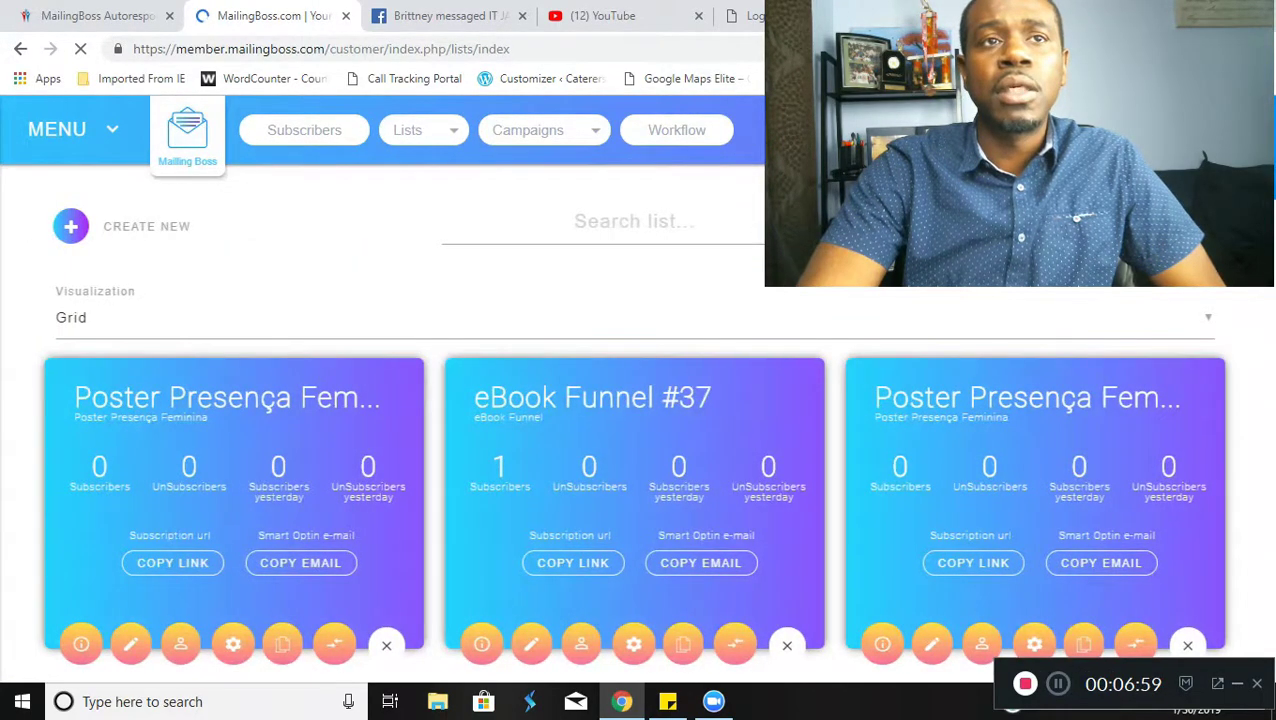
scroll(446, 492, "down", 1)
scroll(505, 413, "down", 2)
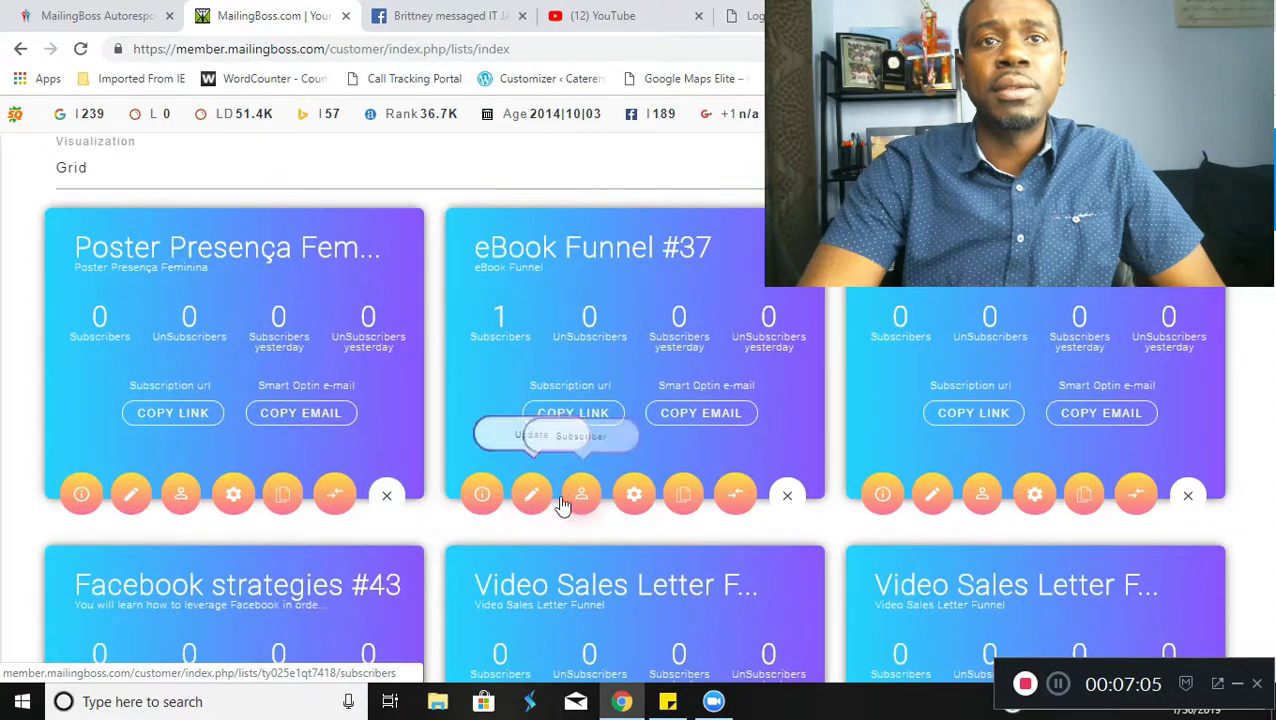
left_click(531, 496)
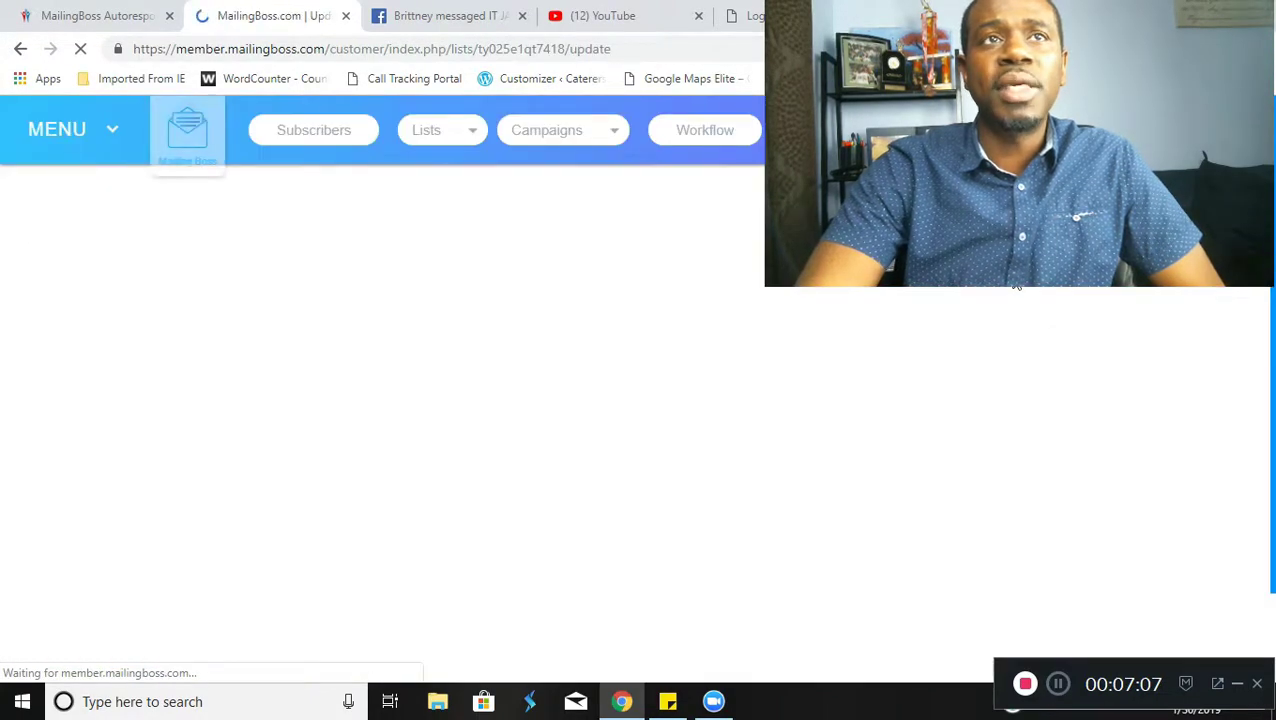
left_click(19, 52)
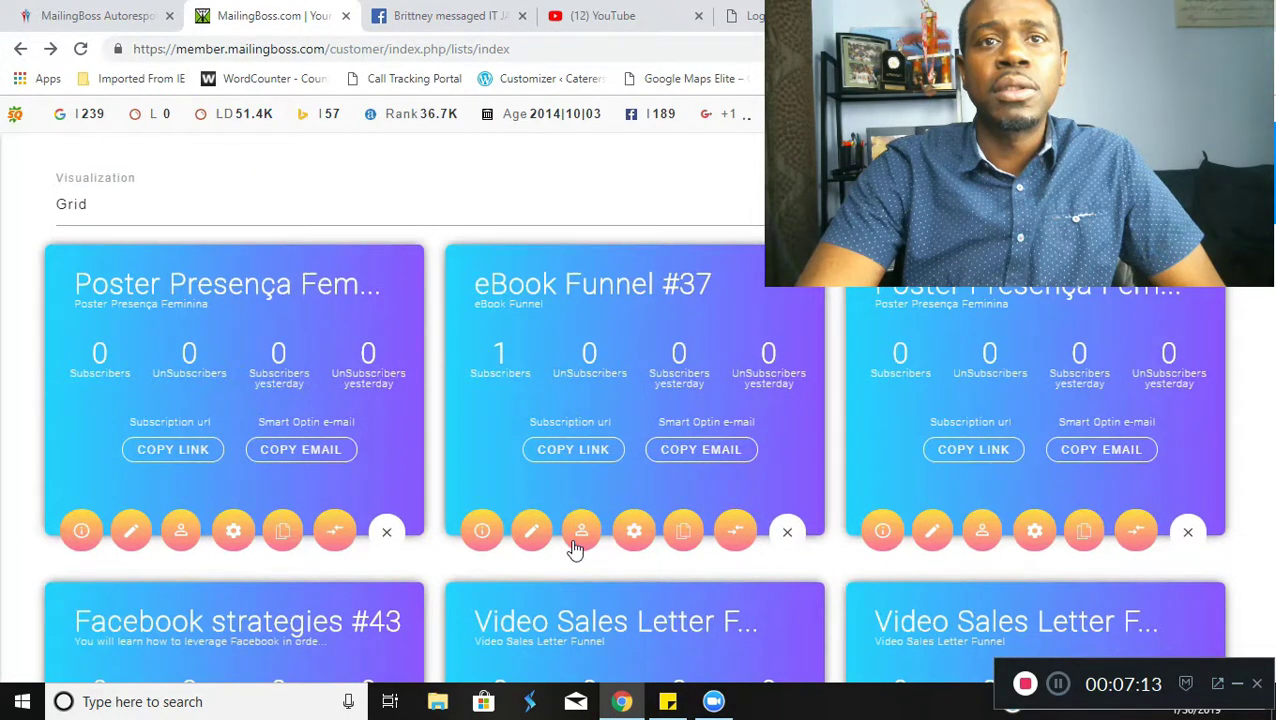
left_click(578, 546)
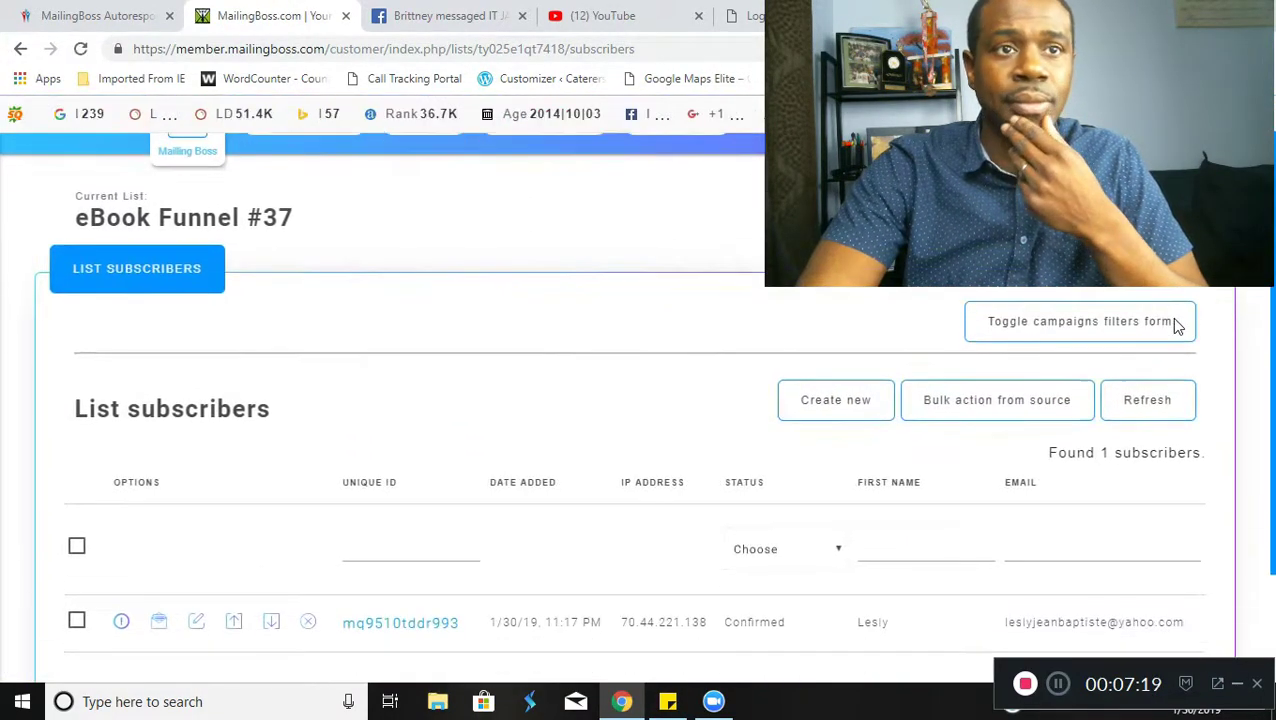
scroll(648, 374, "down", 2)
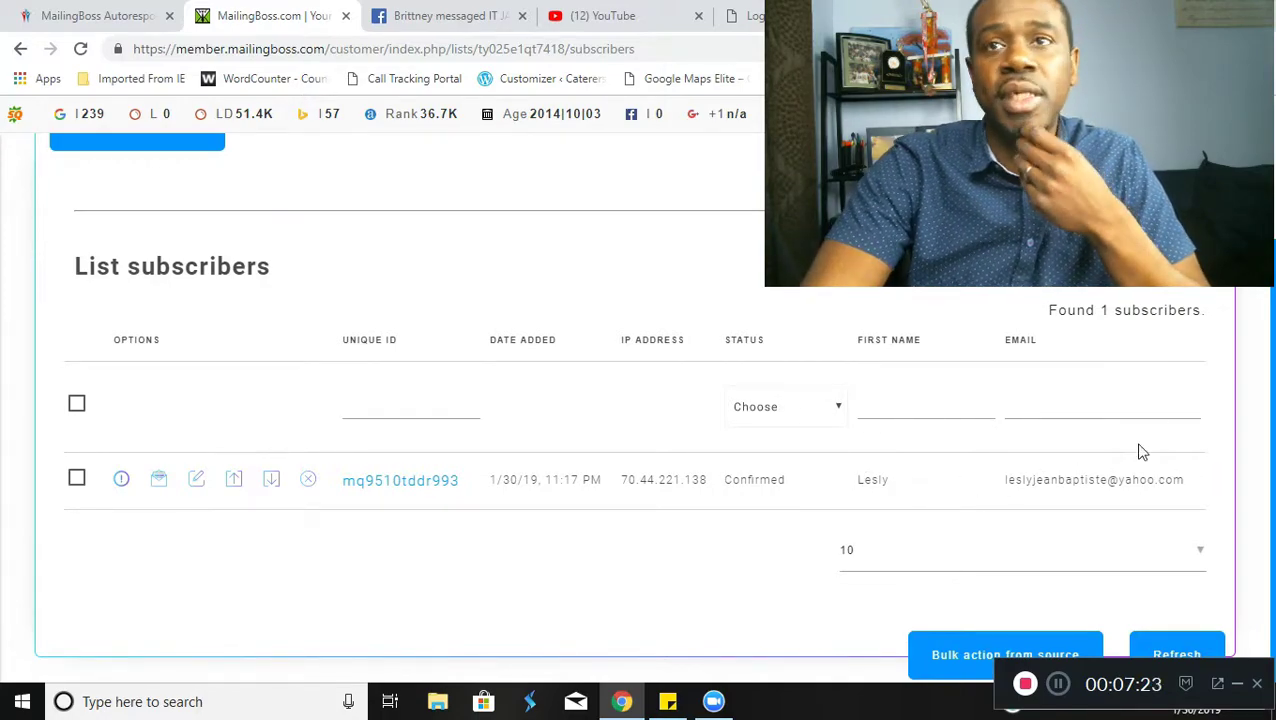
scroll(1142, 452, "up", 2)
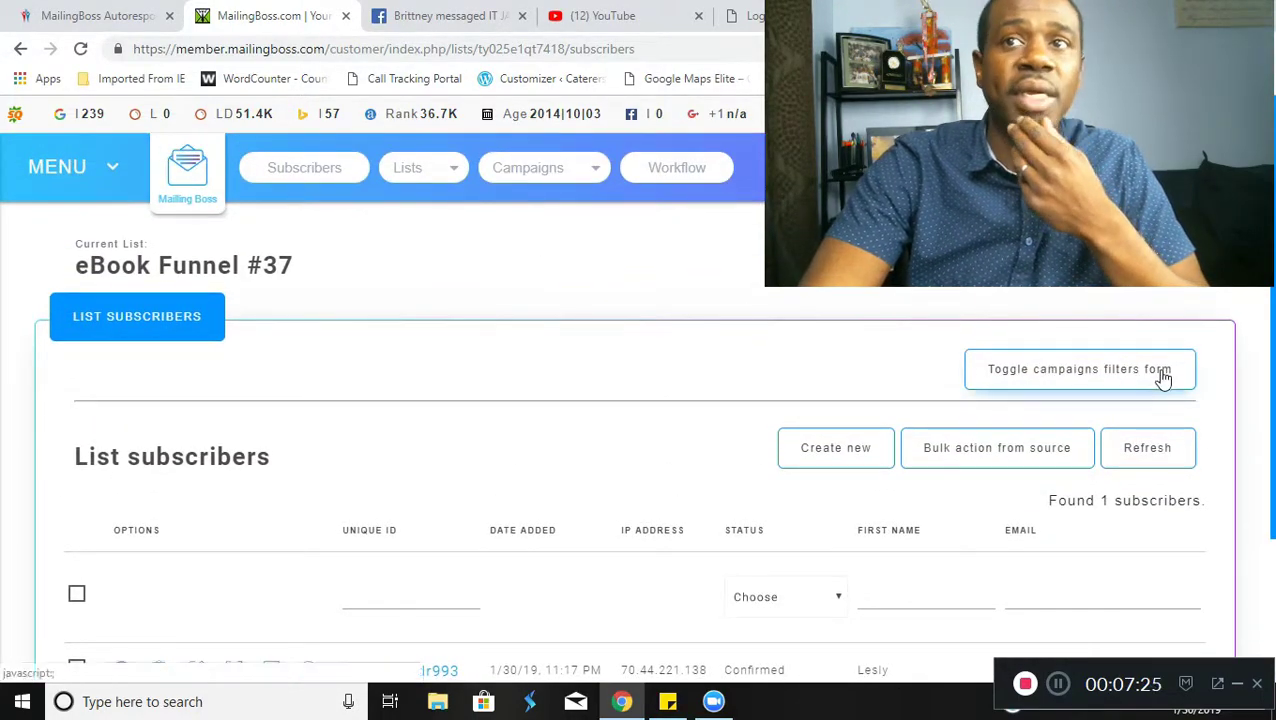
left_click(590, 192)
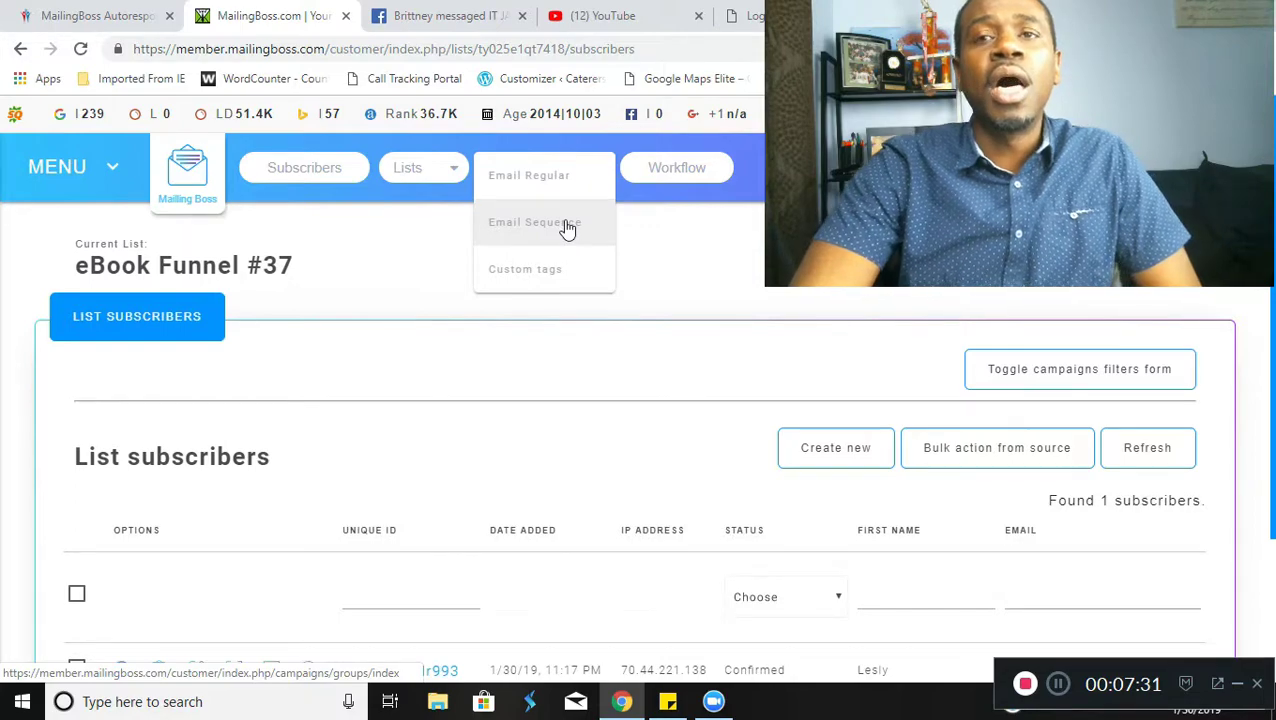
scroll(121, 424, "down", 2)
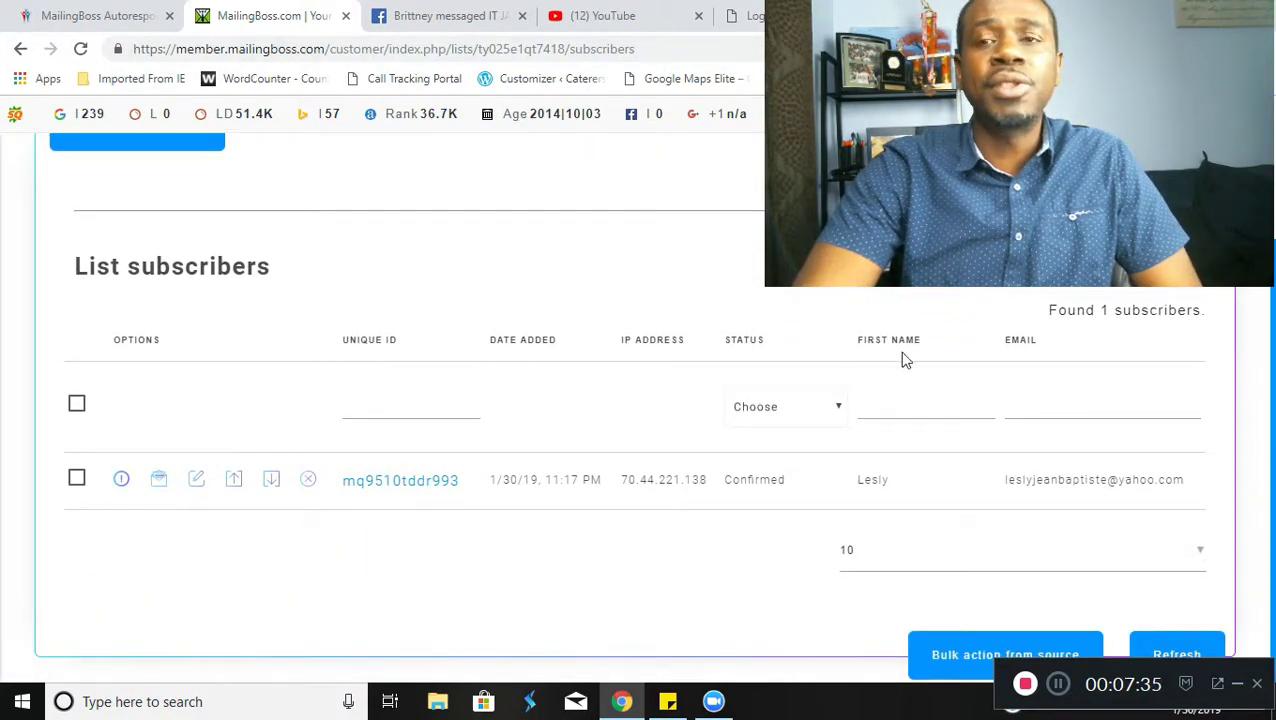
scroll(903, 360, "up", 2)
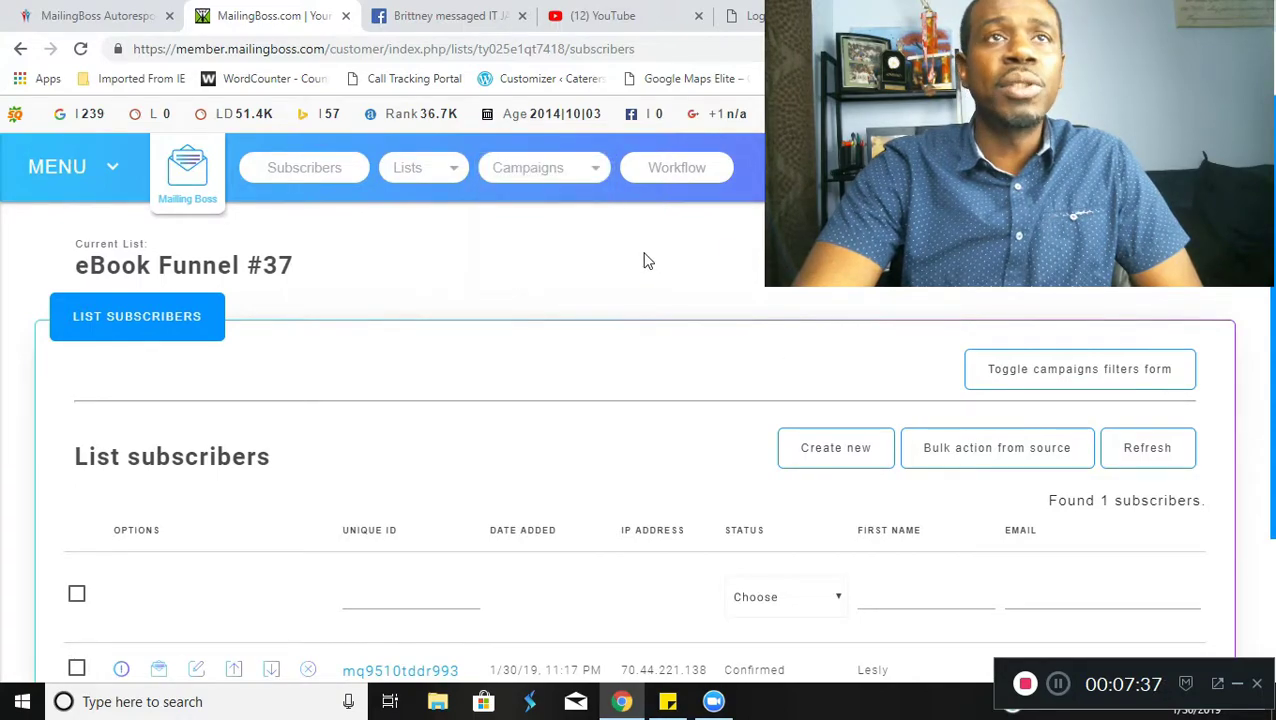